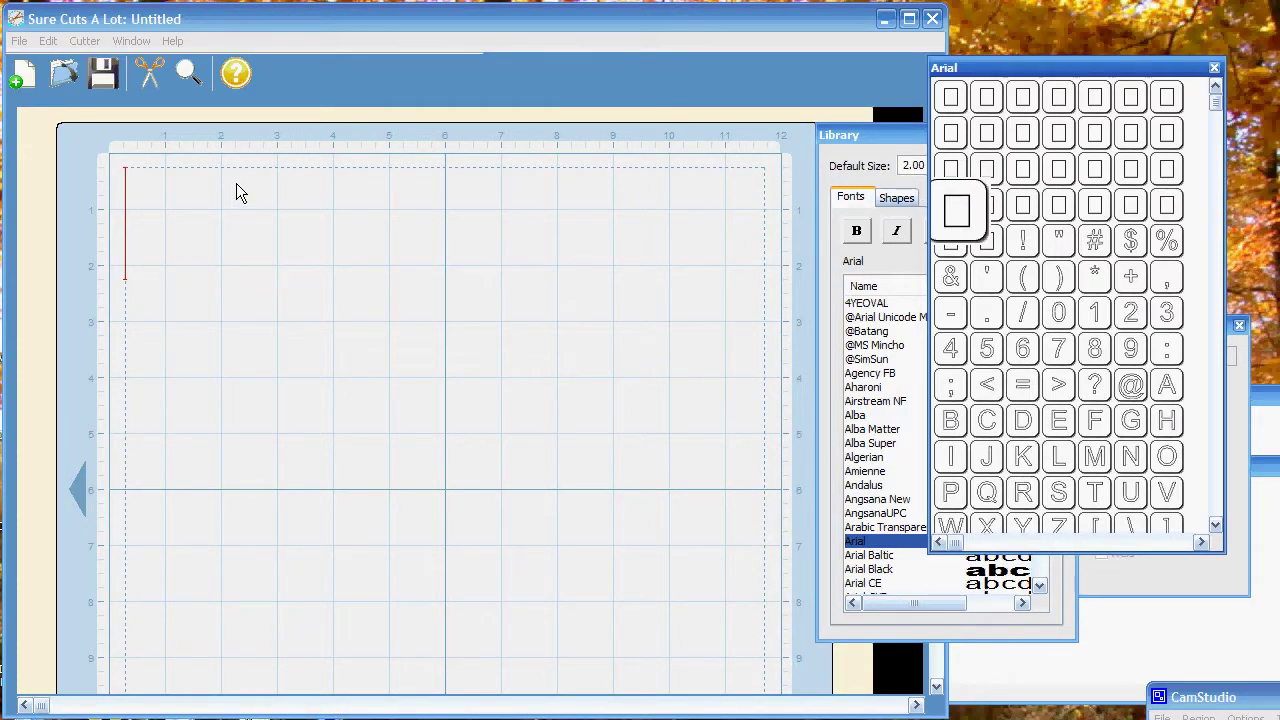
Open the Apple and Worm shape set from the Shapes list and move its window over the canvas.
click(898, 199)
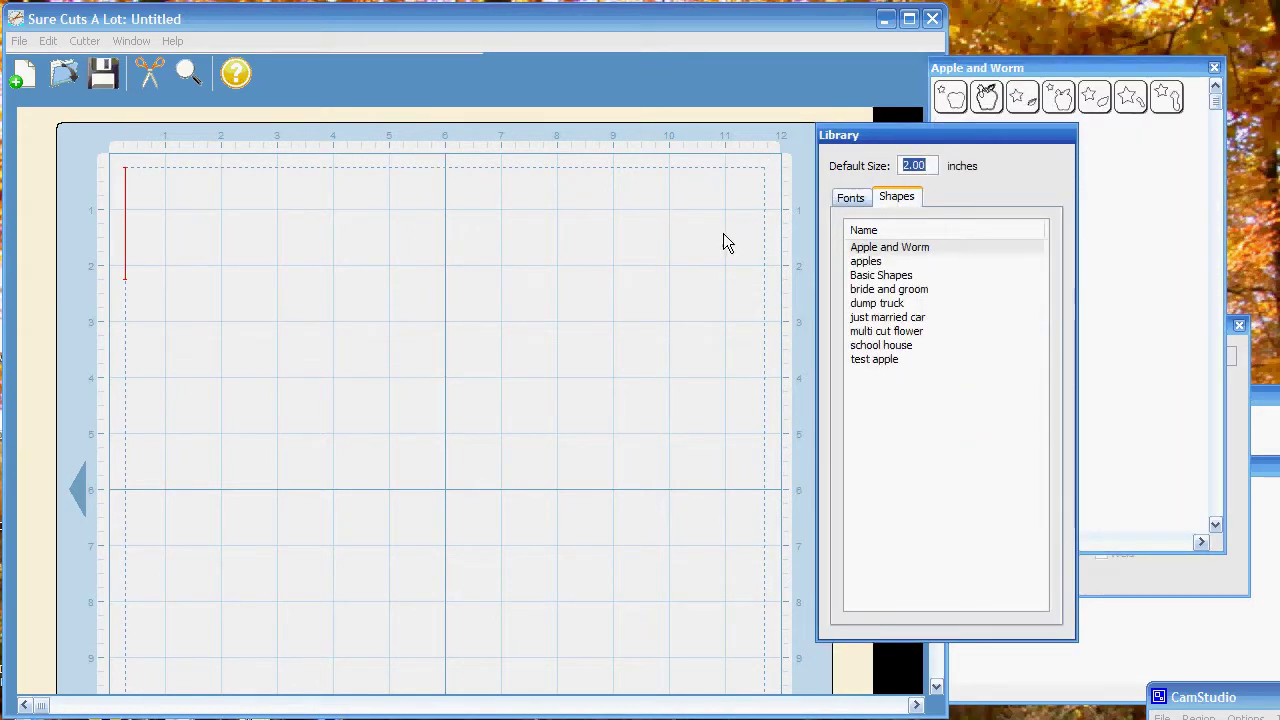
click(879, 252)
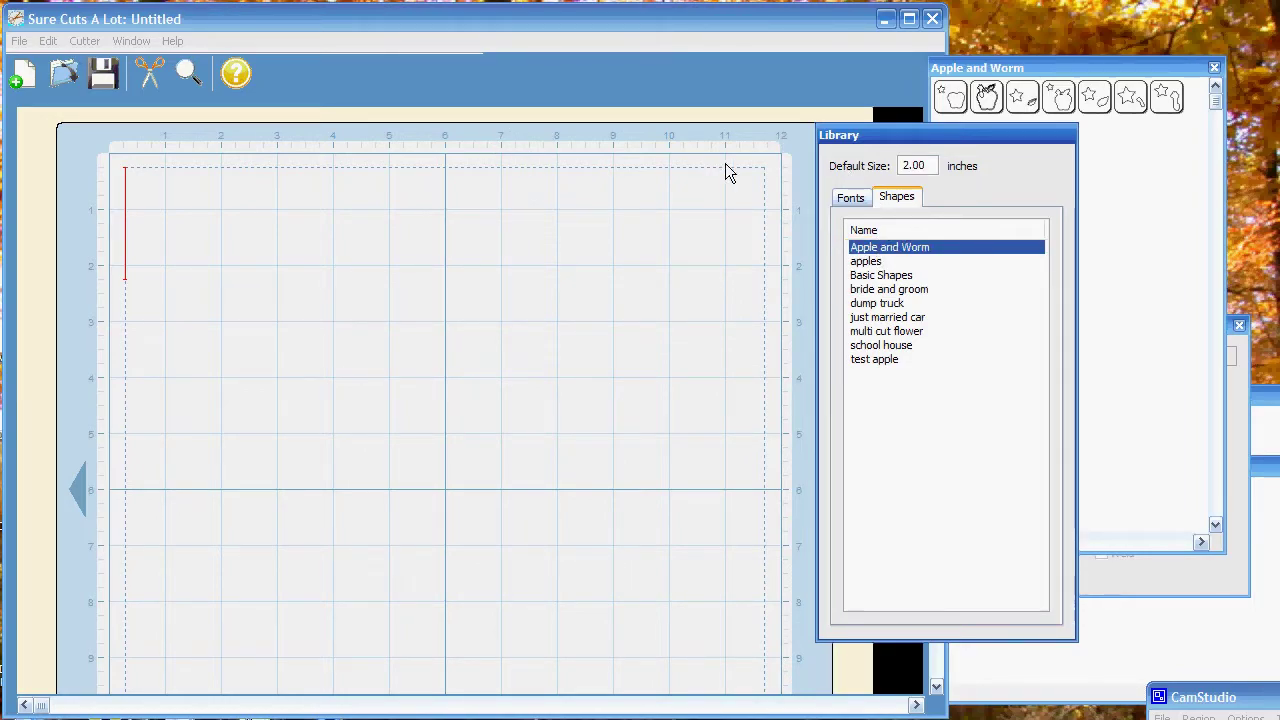
drag(984, 66, 536, 182)
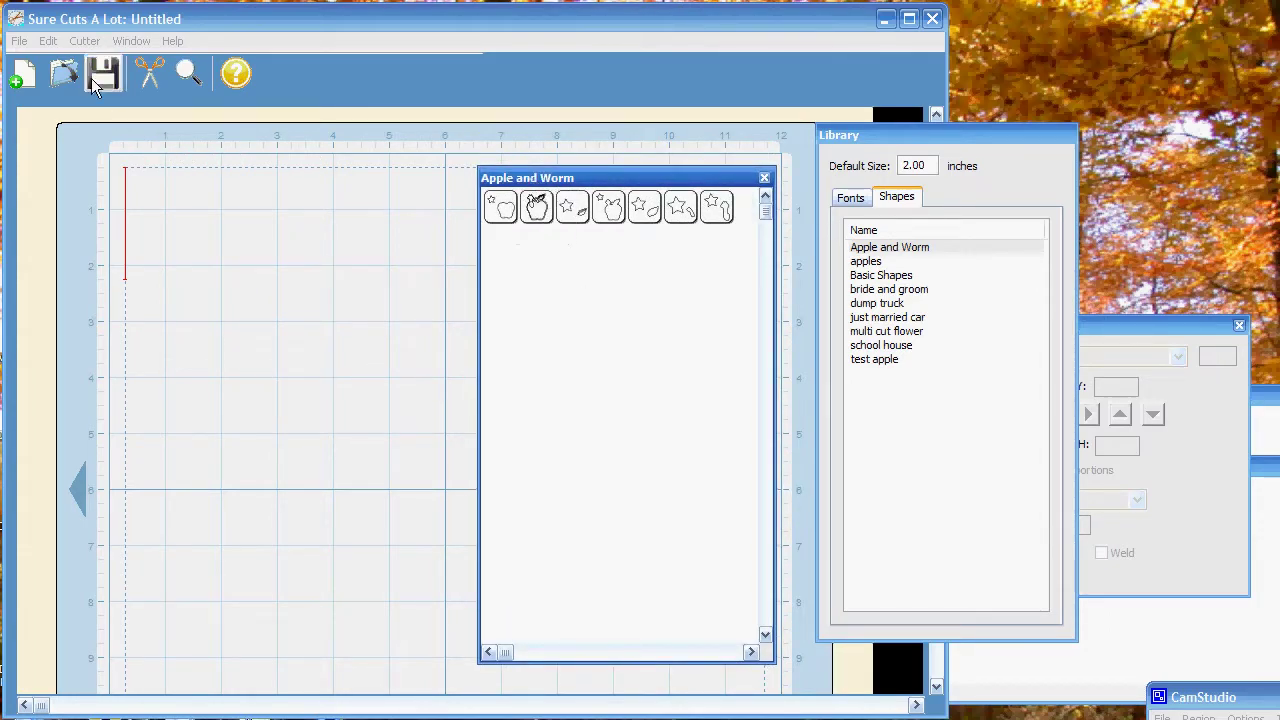
Start an SVG import from the File menu, then cancel it without importing anything.
click(19, 41)
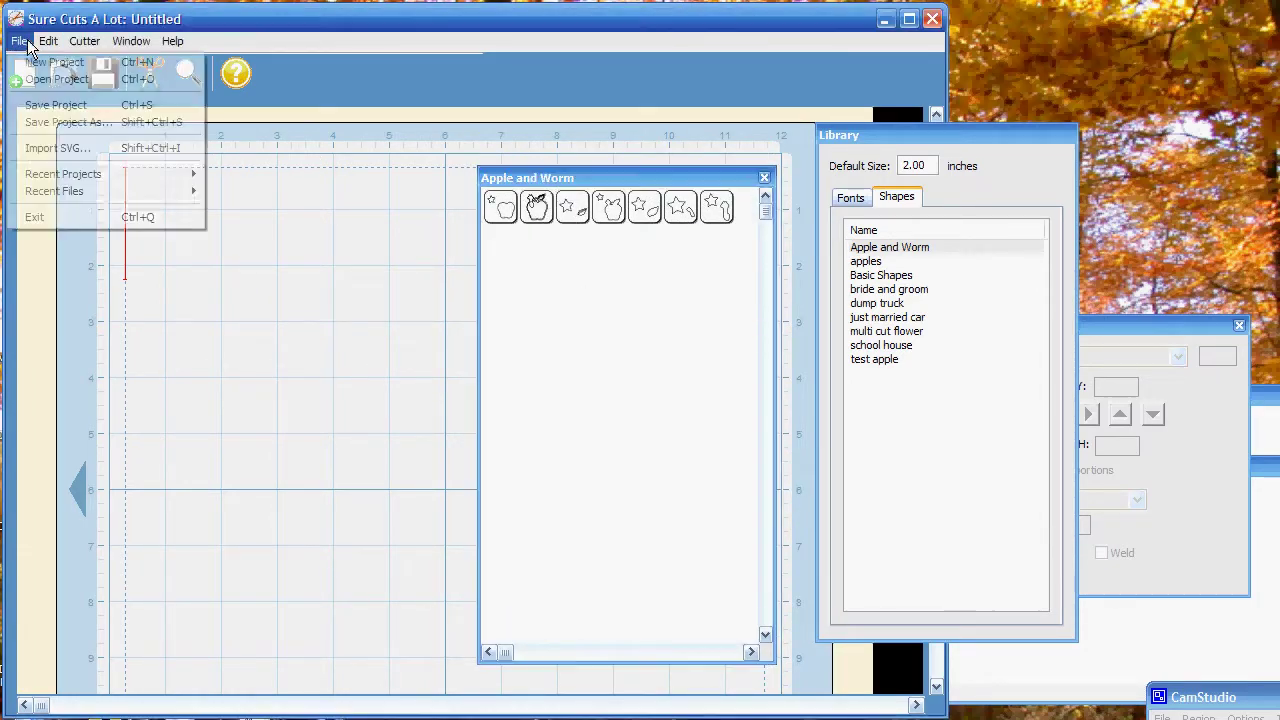
click(30, 148)
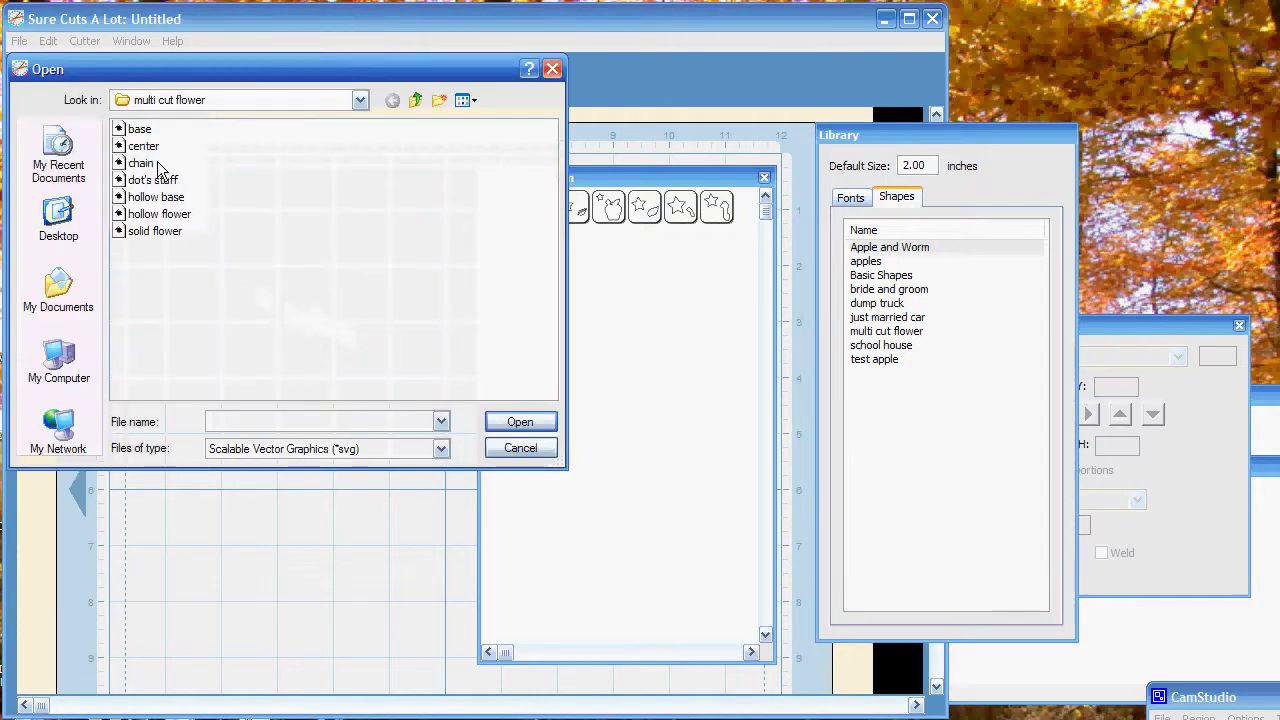
click(524, 448)
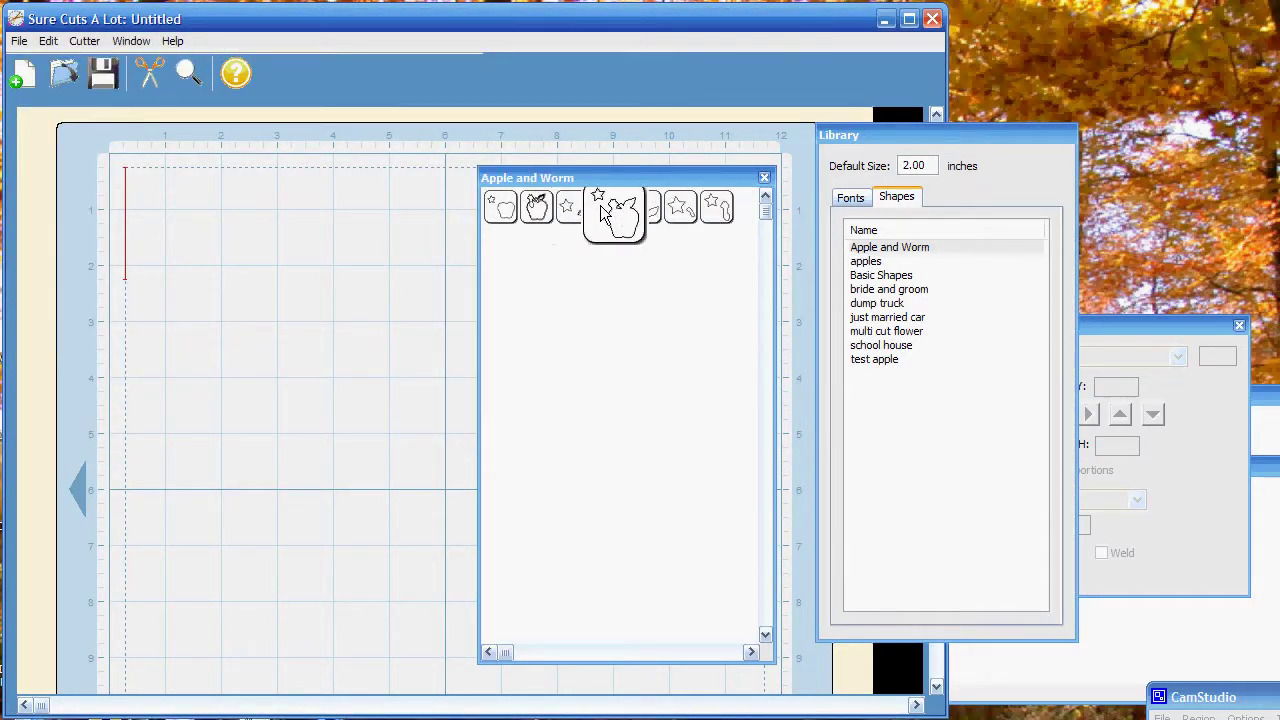
Add the star-with-apple and star-with-leaf shapes to the mat, placing the leaf one lower.
double_click(510, 218)
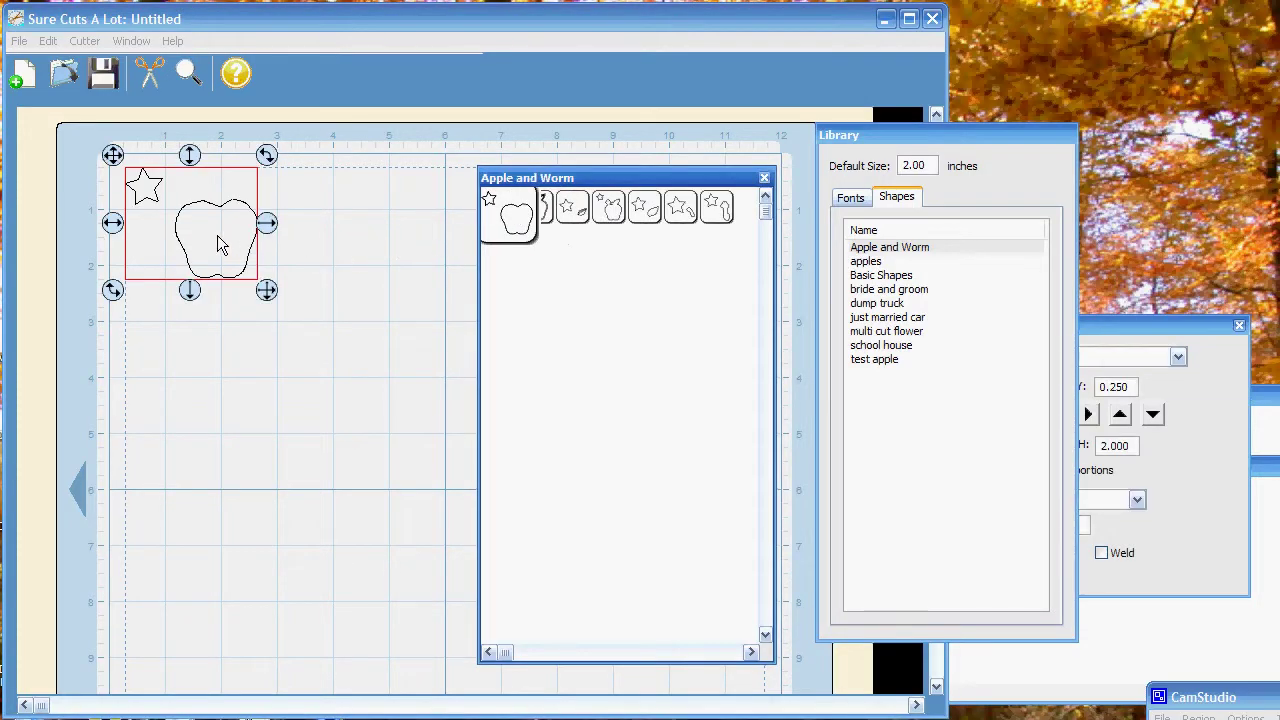
double_click(575, 218)
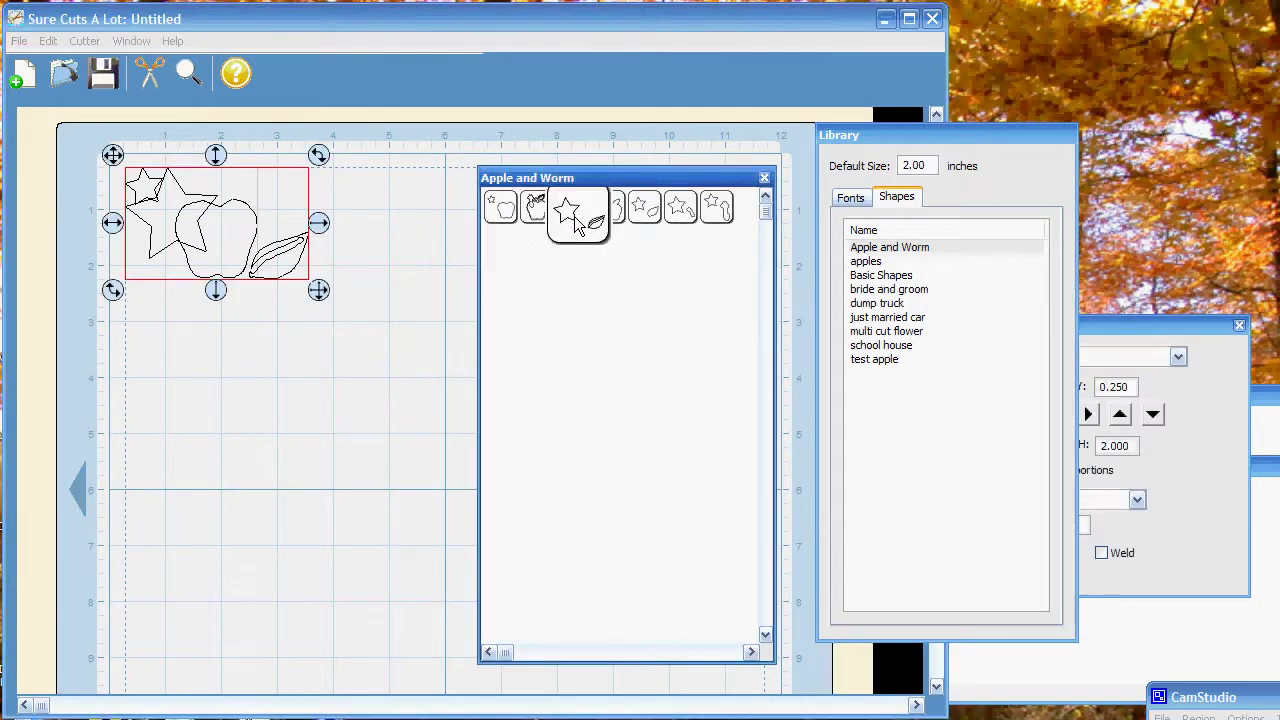
drag(112, 155, 94, 312)
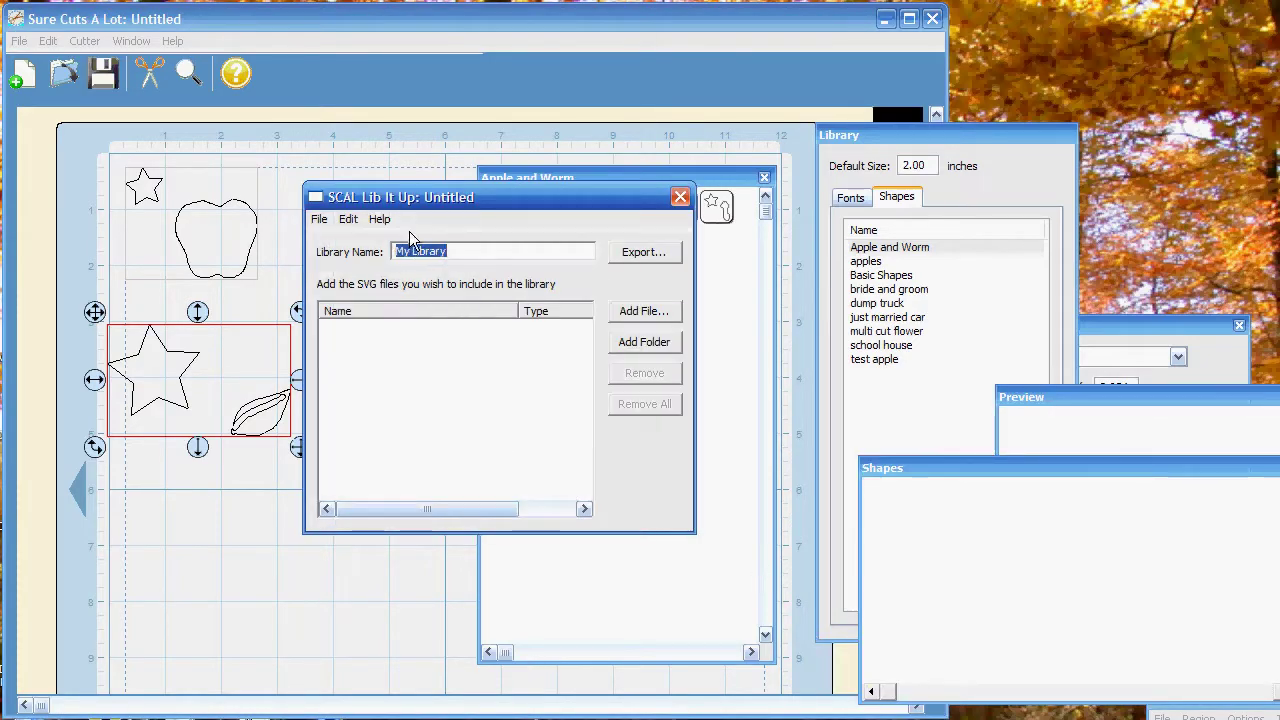
Position the SCAL Lib It Up window beside the Library panel, leaving the Shapes list visible.
drag(412, 207, 607, 180)
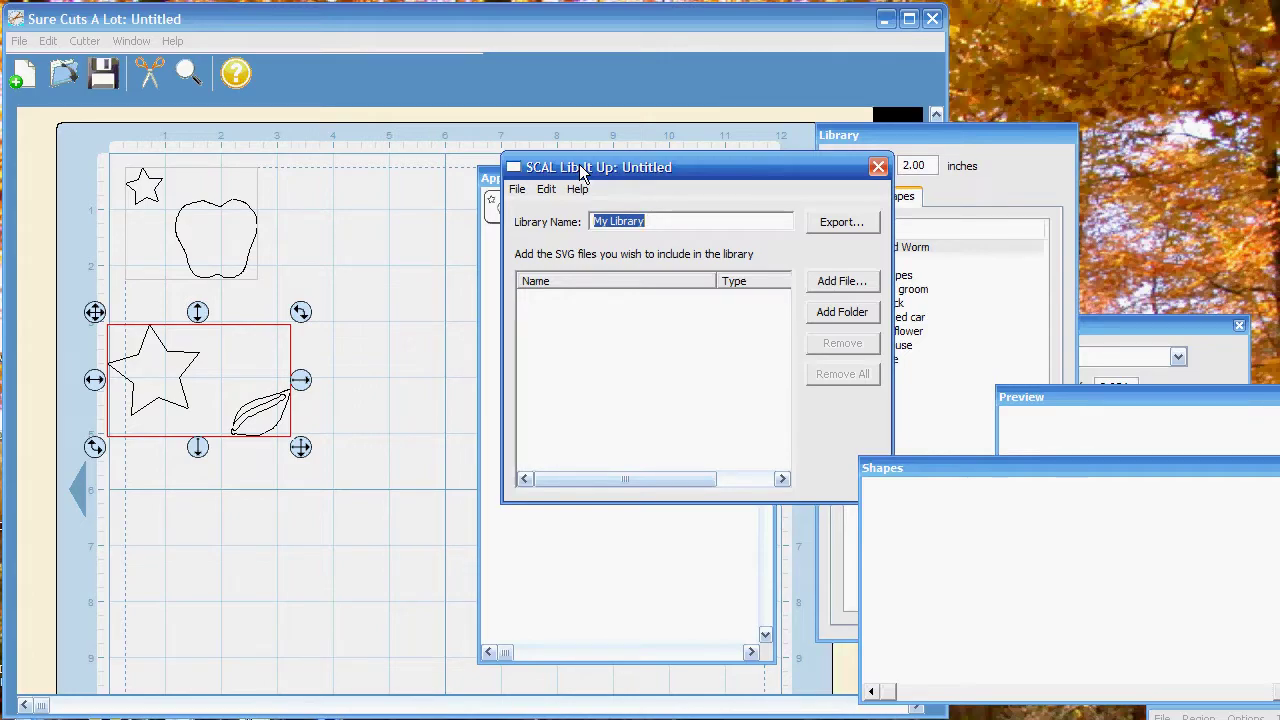
drag(580, 172, 436, 172)
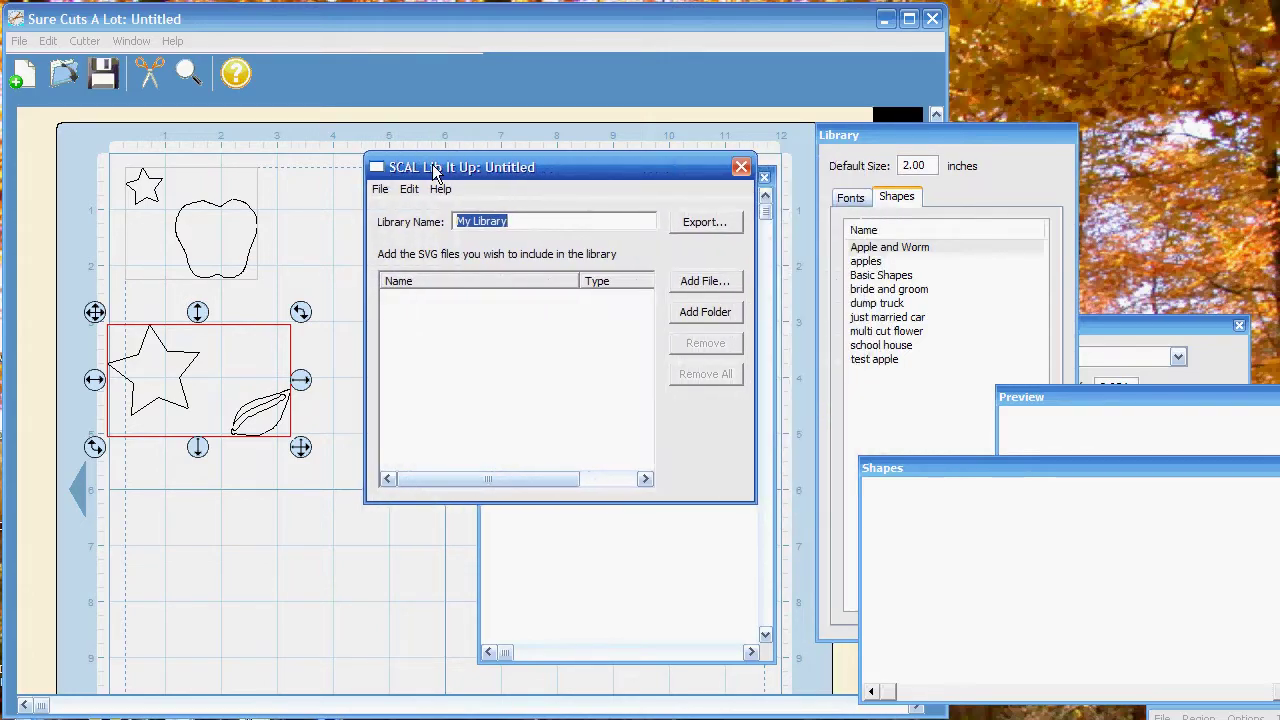
Begin adding a folder and expand OS (C:) down to the user's documents folder.
click(696, 313)
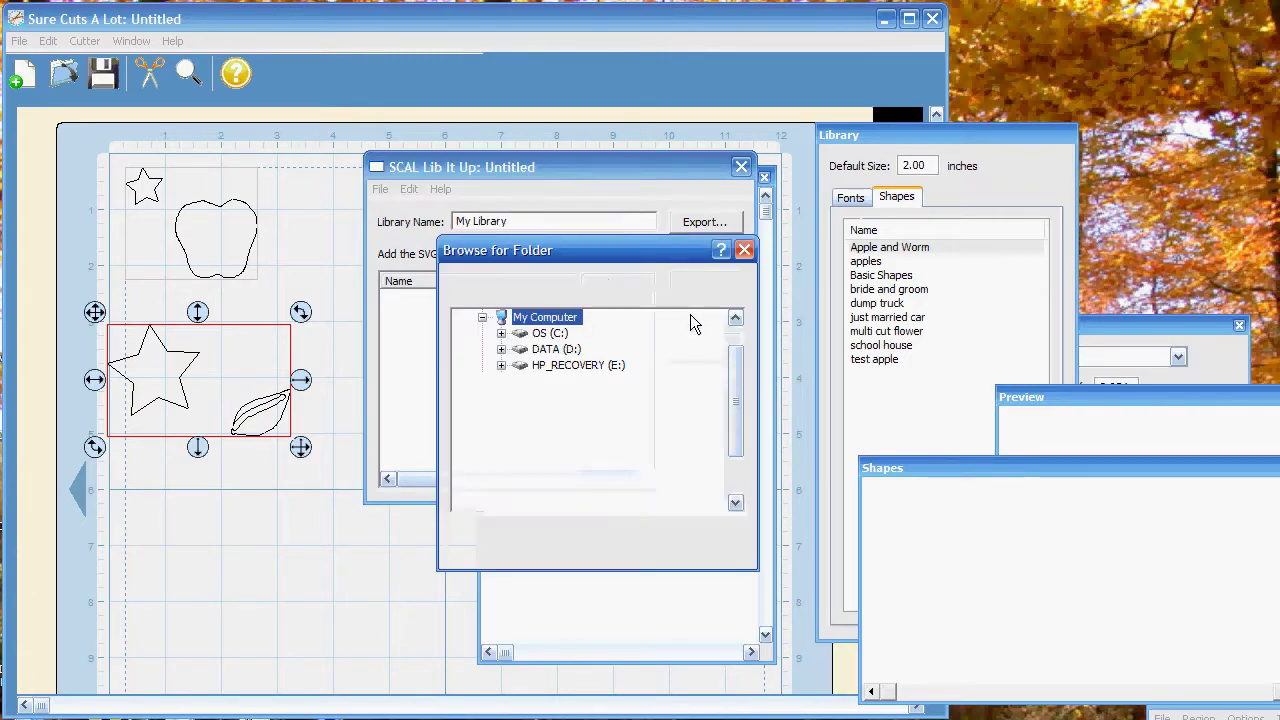
double_click(541, 341)
scroll(597, 426, down, 1)
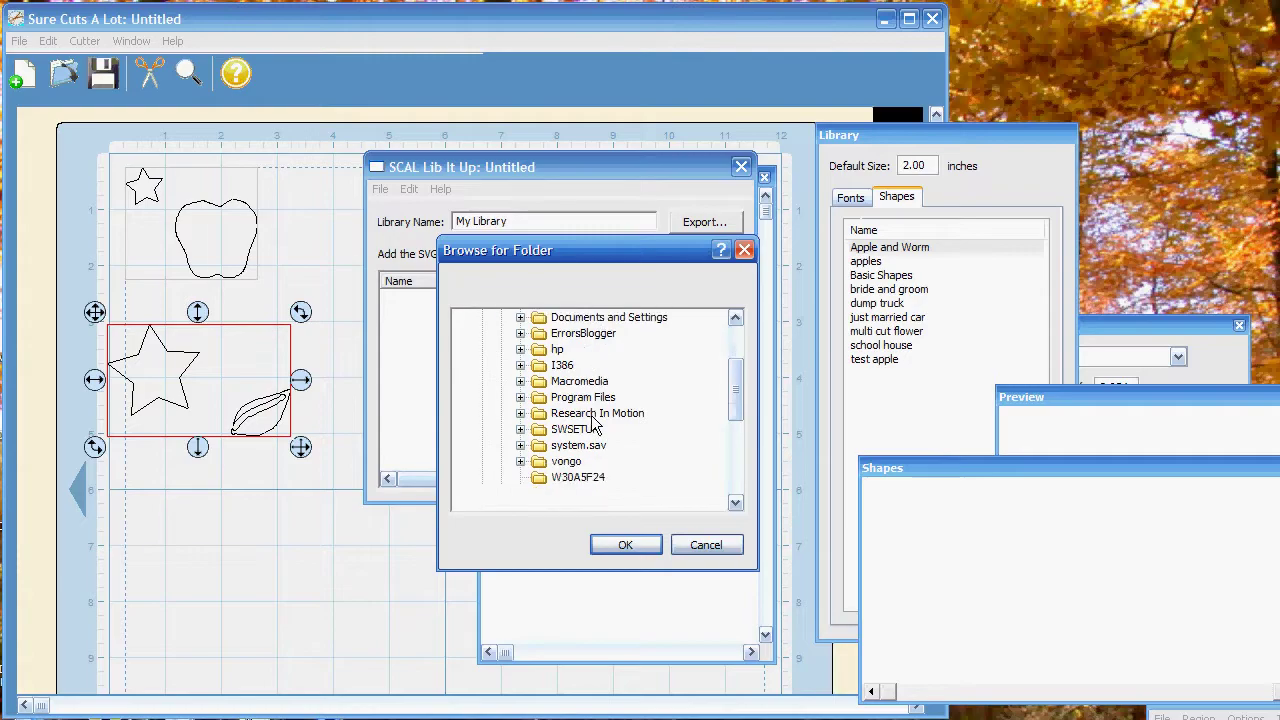
scroll(594, 423, down, 2)
scroll(594, 420, down, 1)
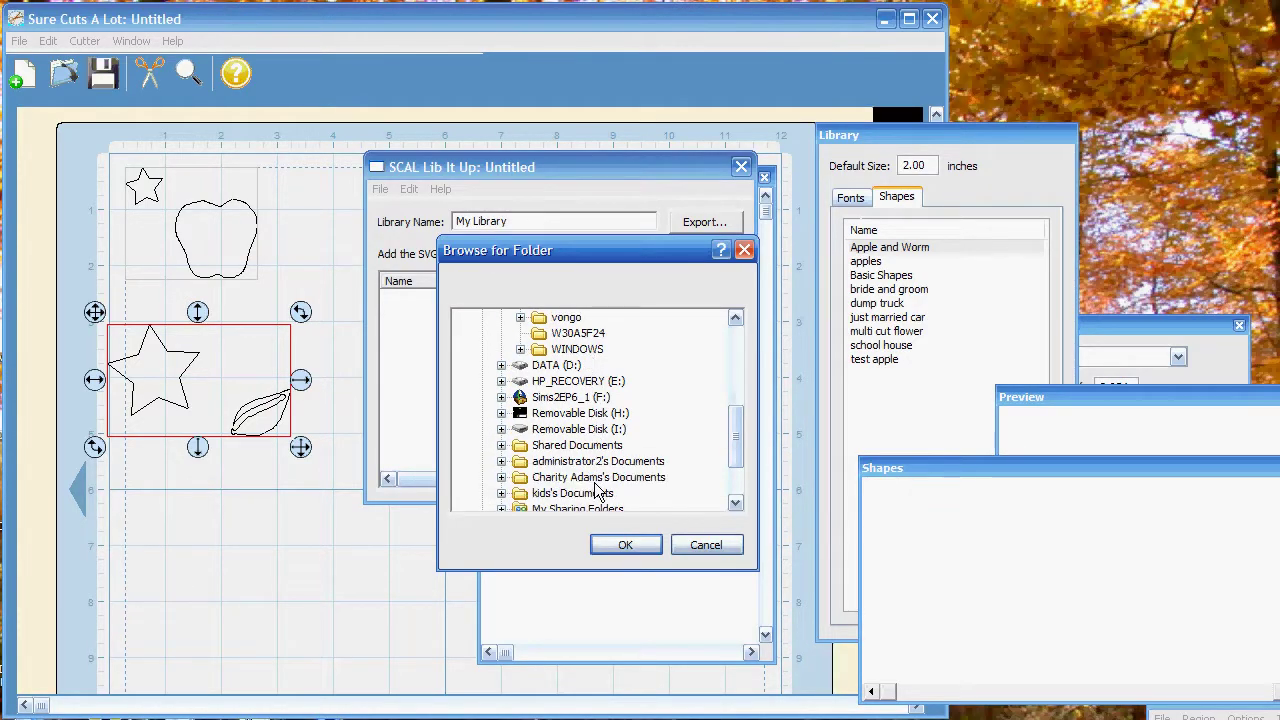
click(627, 463)
double_click(626, 462)
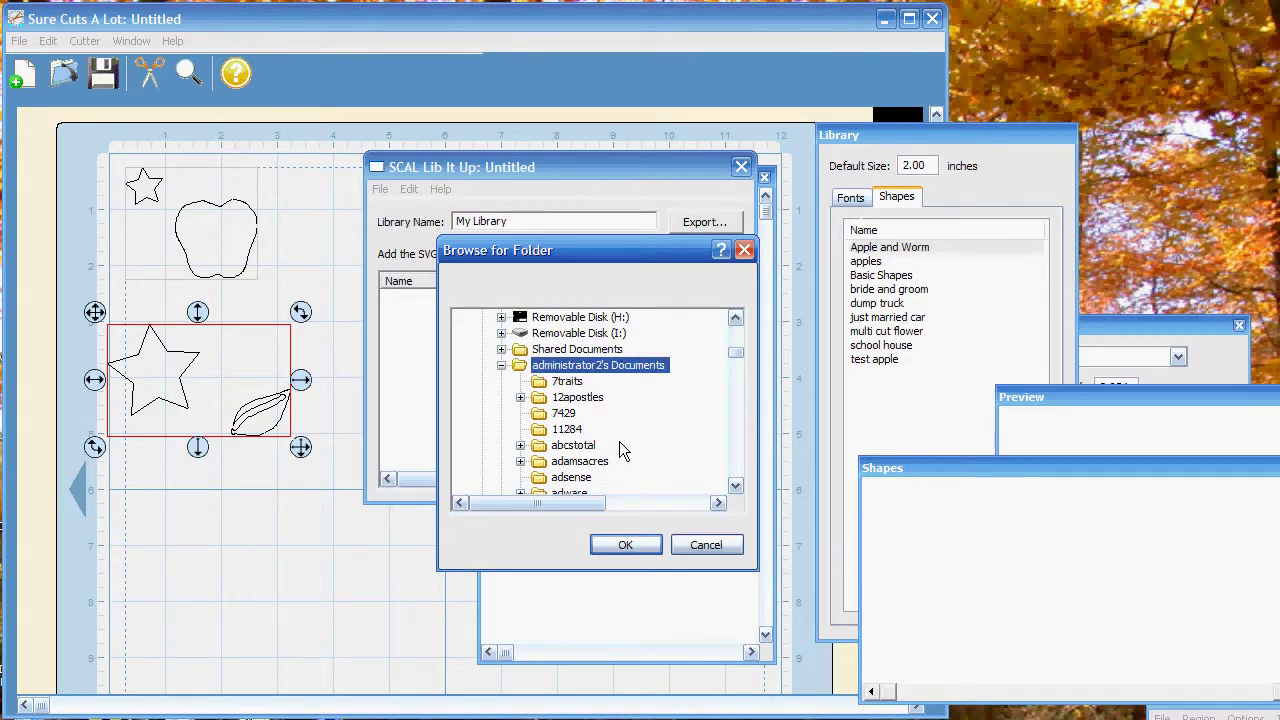
Select the bride and groom folder in My Cricut Designs, adding its ten SVG files.
scroll(619, 445, down, 5)
scroll(619, 445, down, 7)
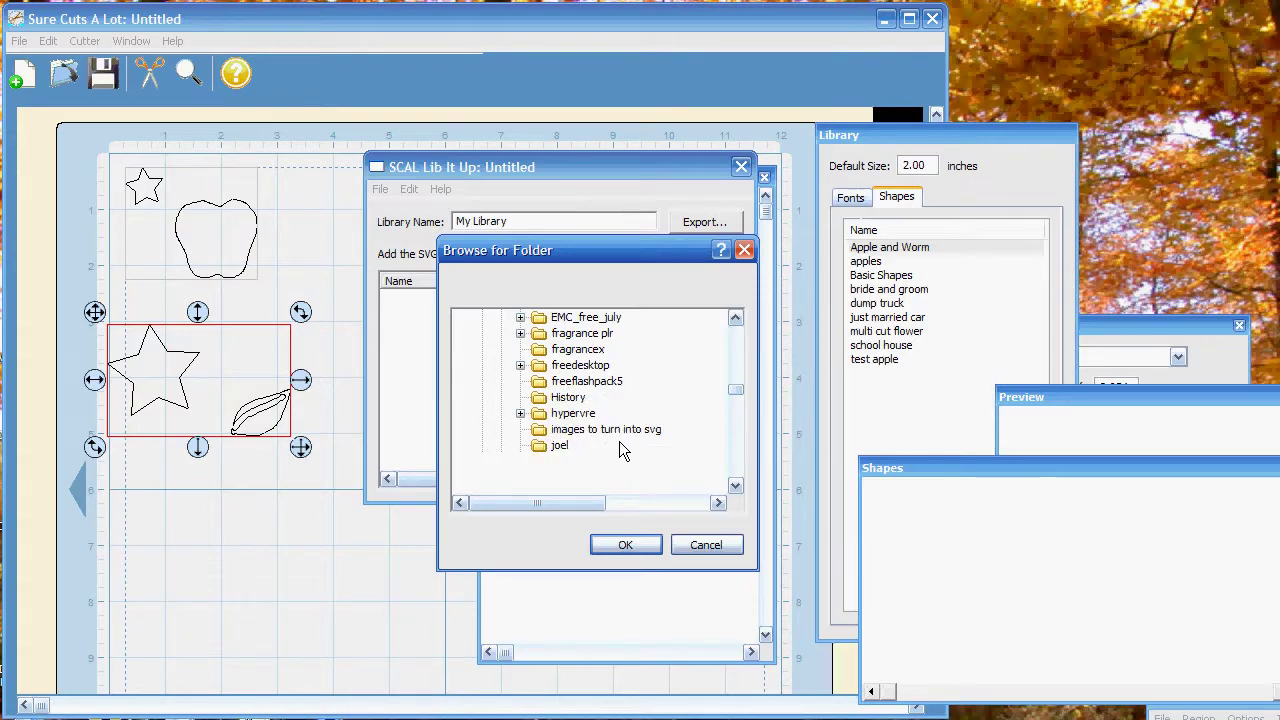
scroll(619, 449, down, 2)
double_click(605, 461)
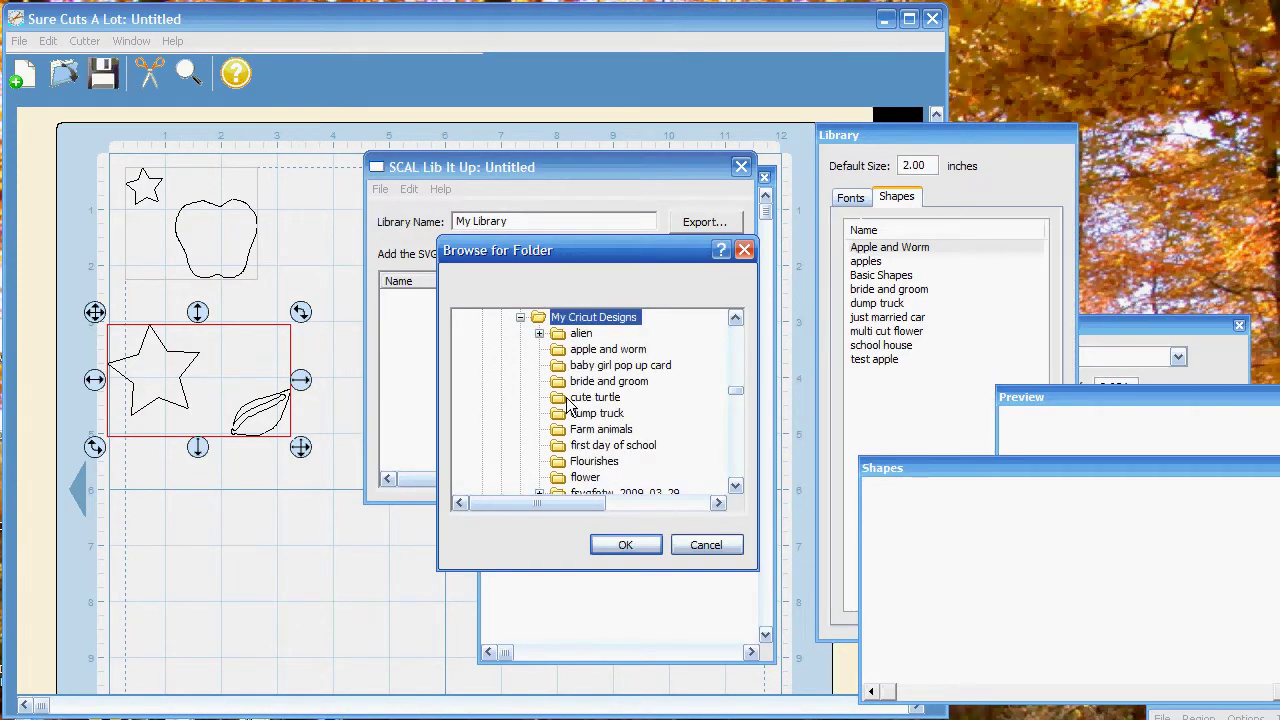
click(580, 383)
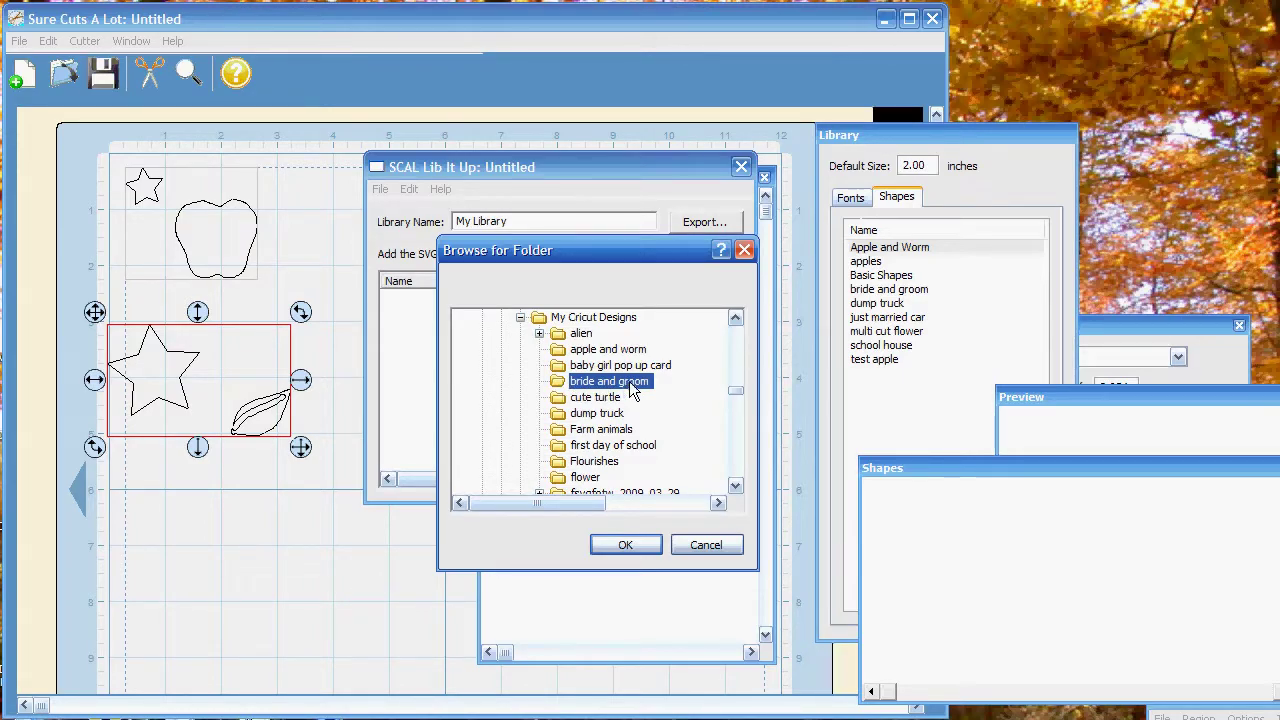
click(625, 545)
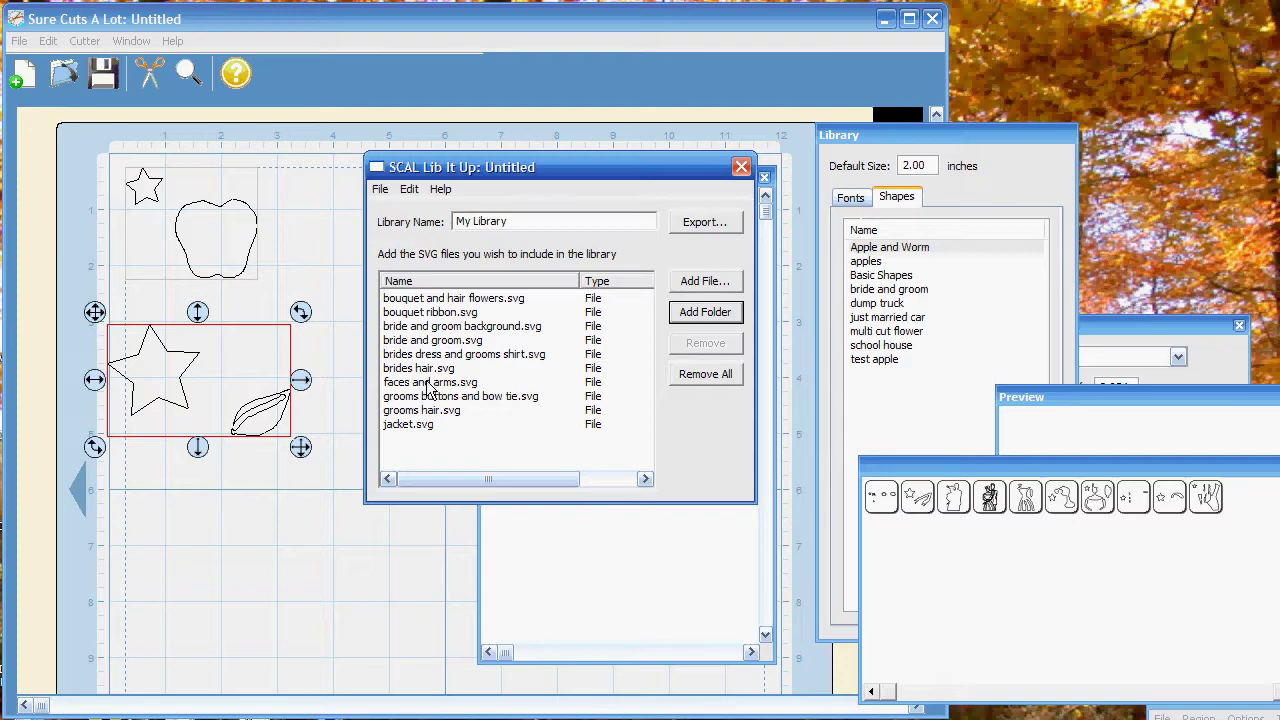
Cancel a single-file add, preview jacket.svg's shapes, and select the Library Name field.
click(706, 284)
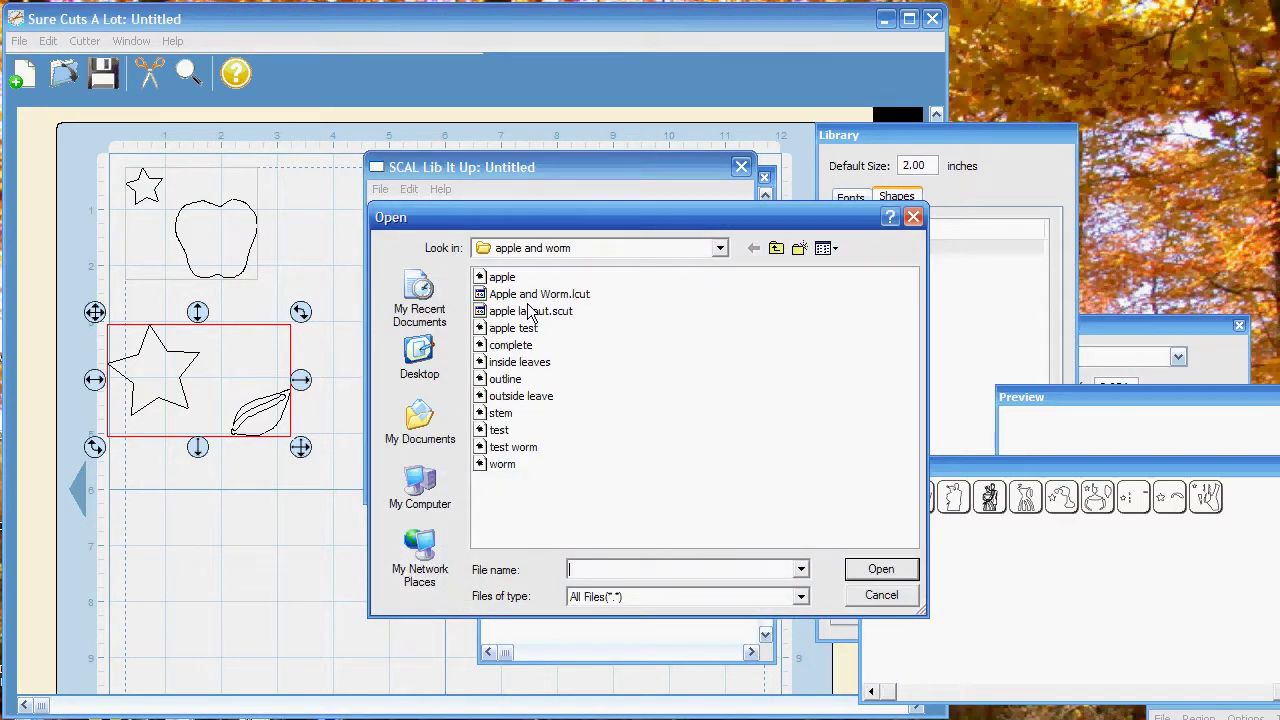
click(776, 248)
click(893, 592)
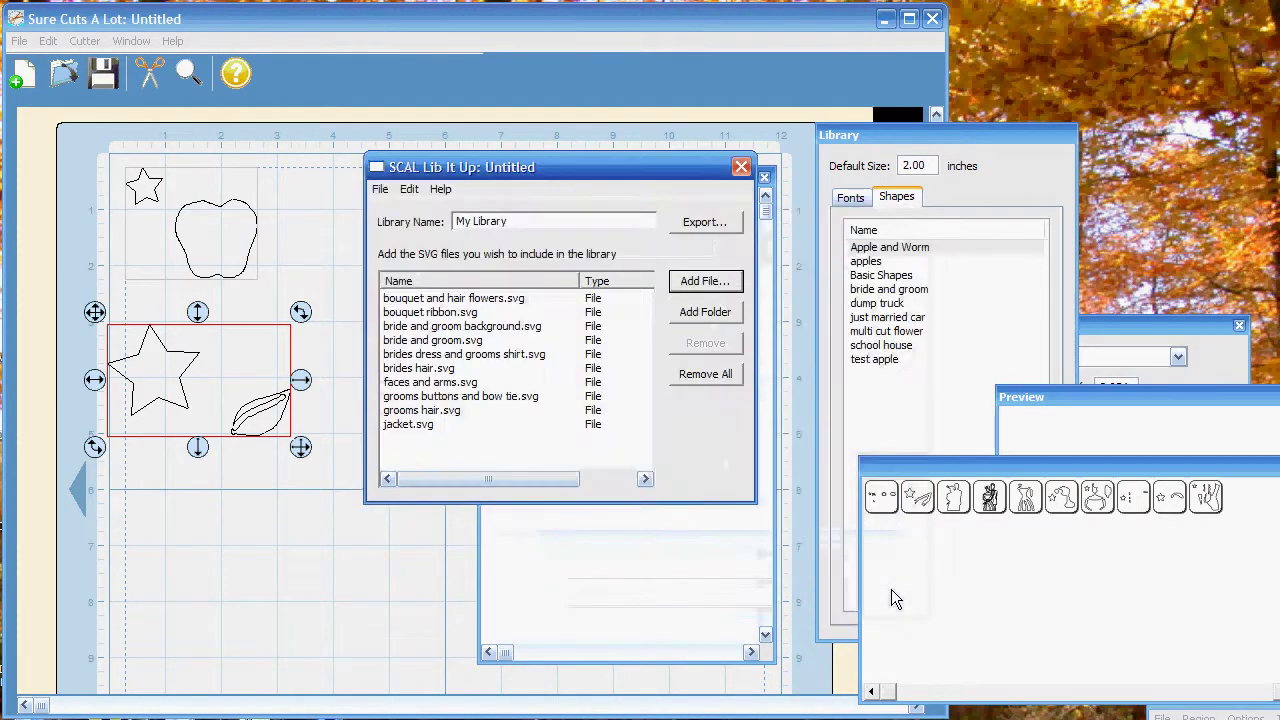
click(400, 424)
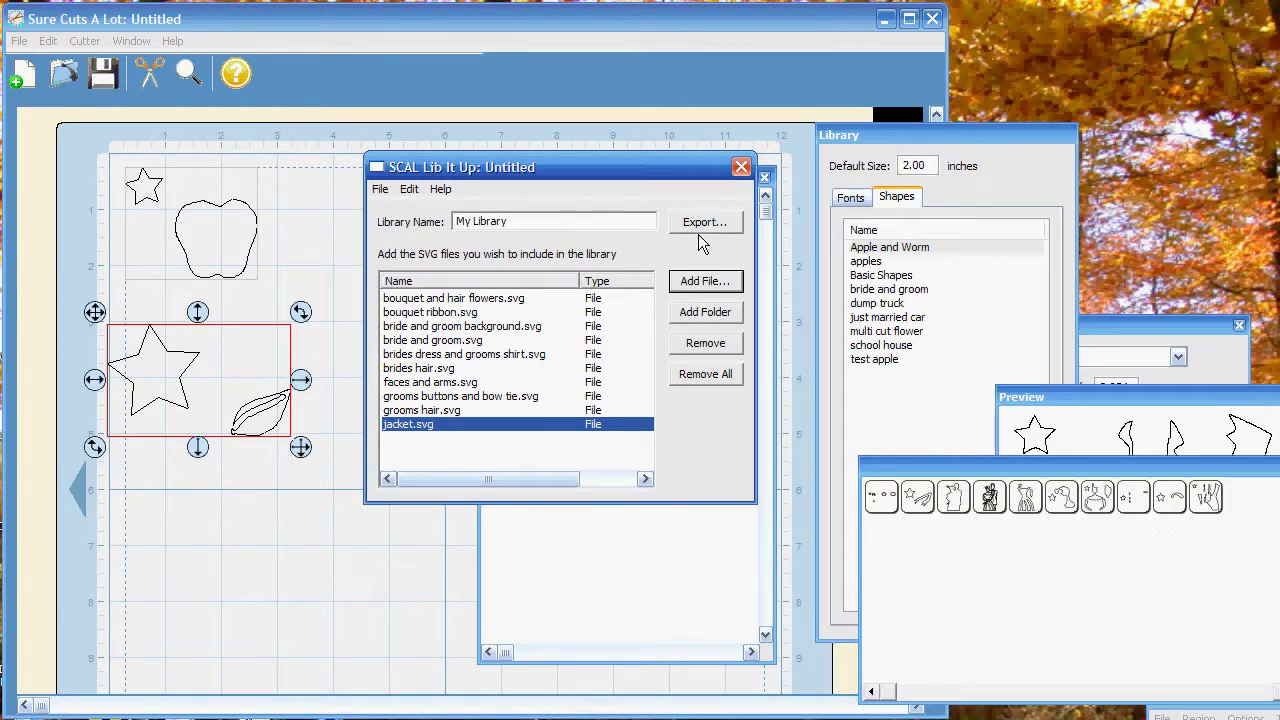
click(559, 221)
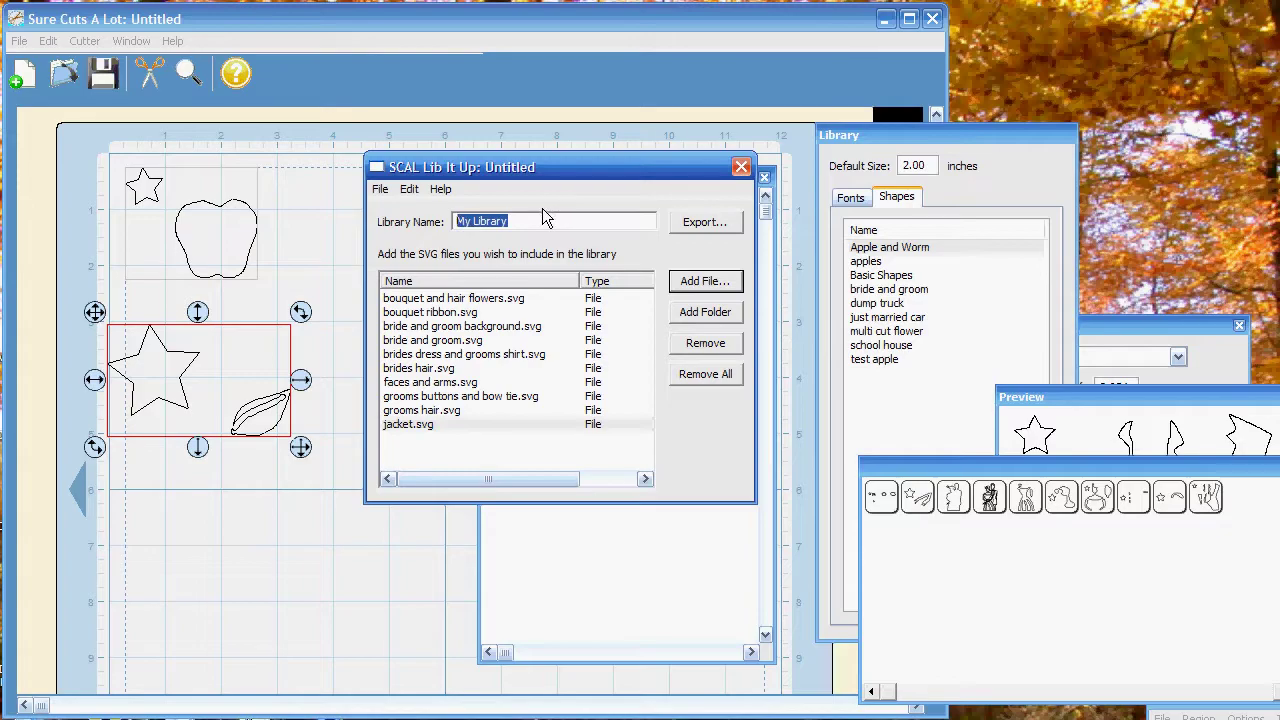
Name the library 'bride groom' and start exporting, expanding C: and Program Files for the destination.
text(bride groom)
click(690, 222)
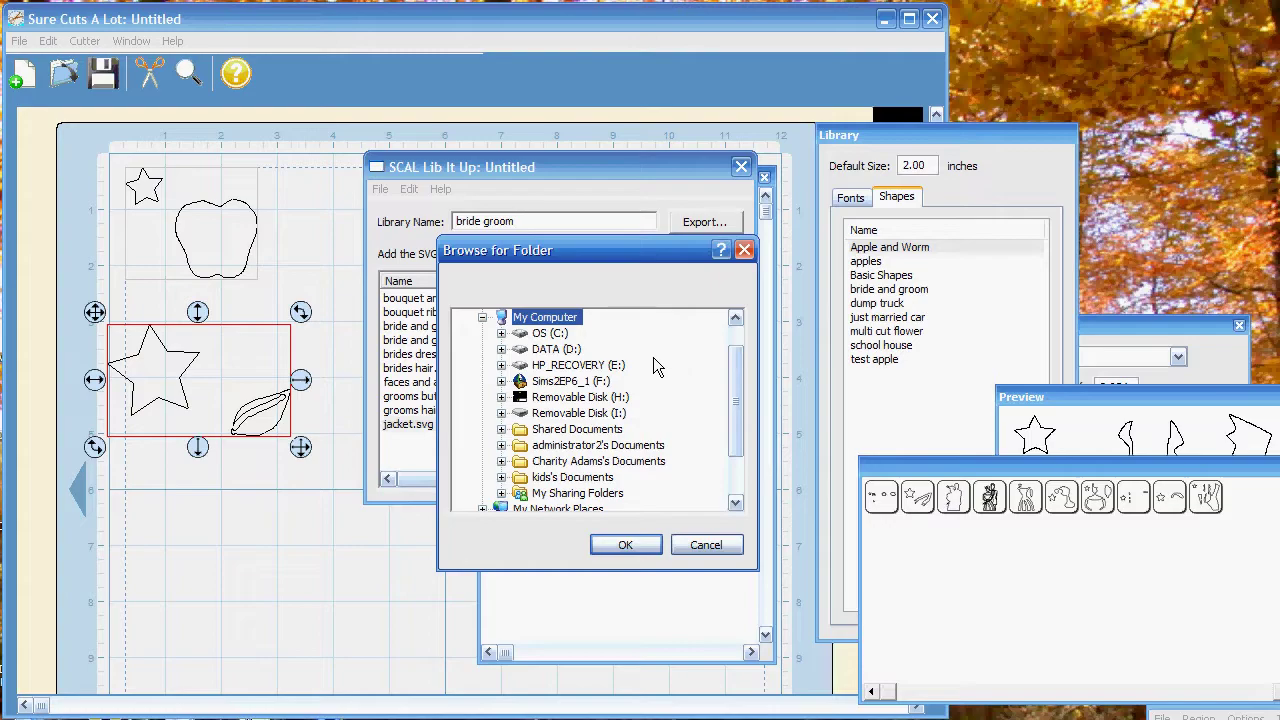
click(547, 335)
double_click(547, 340)
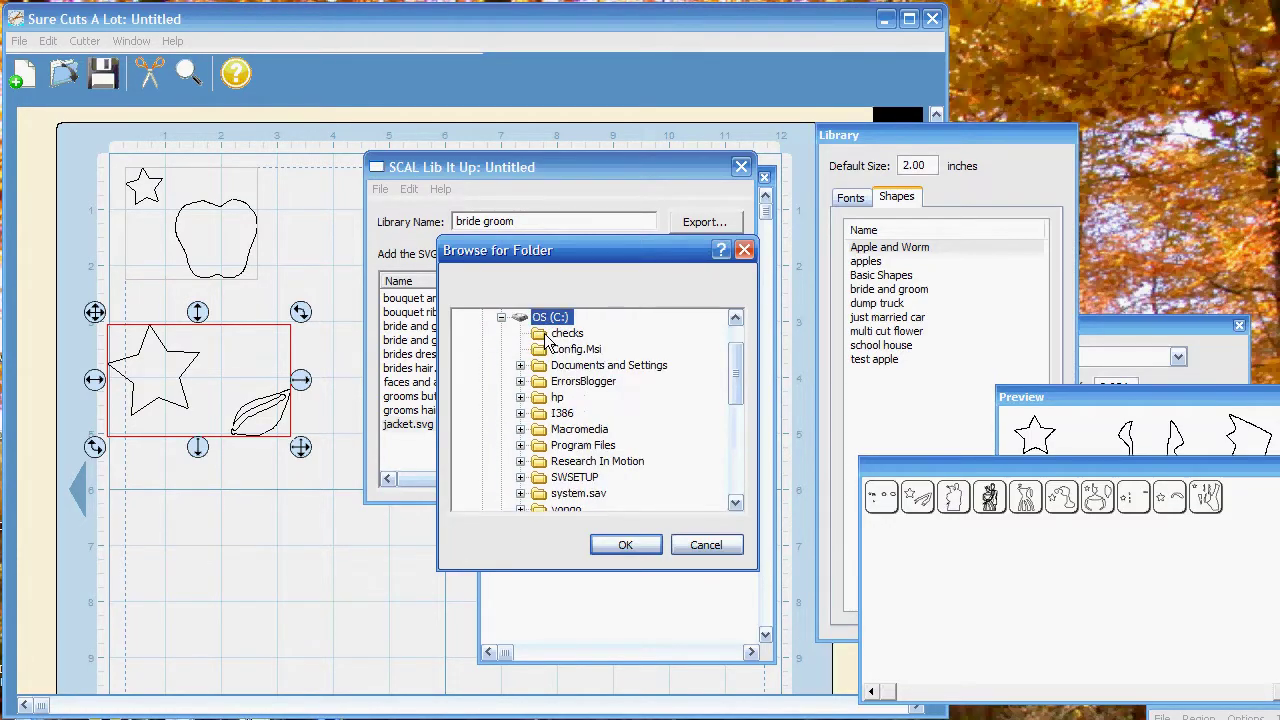
drag(740, 355, 740, 366)
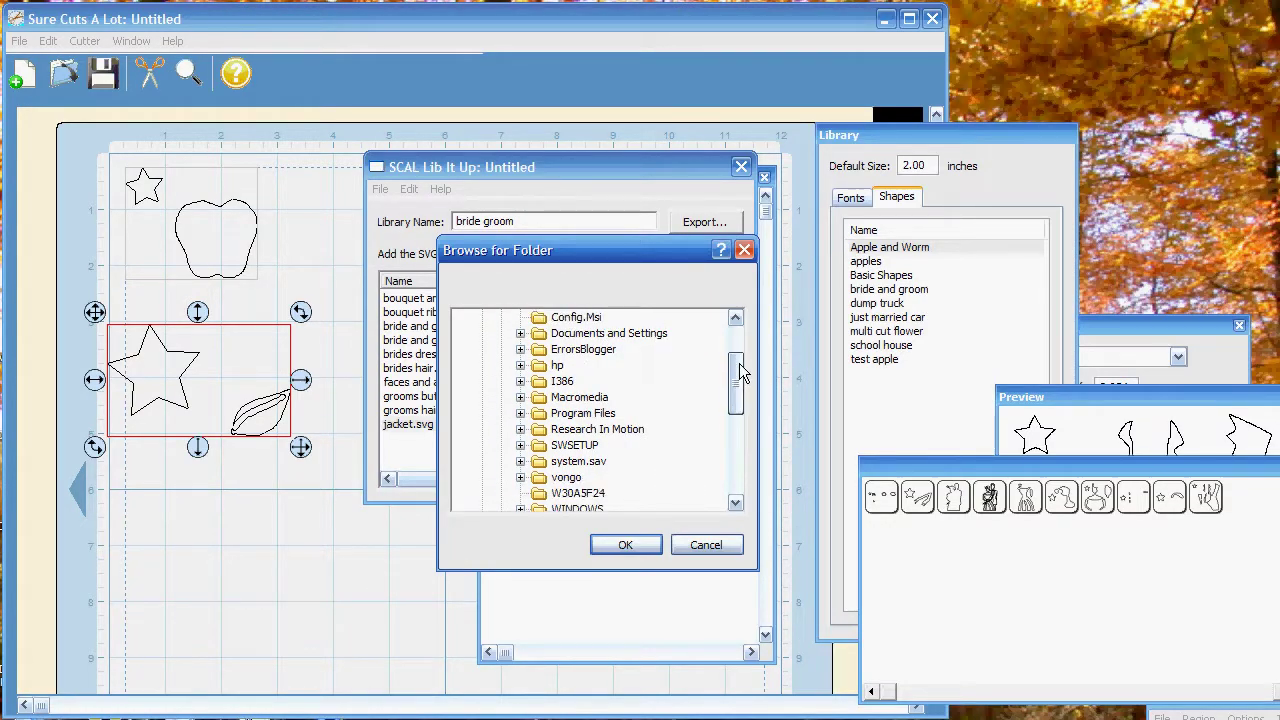
double_click(612, 413)
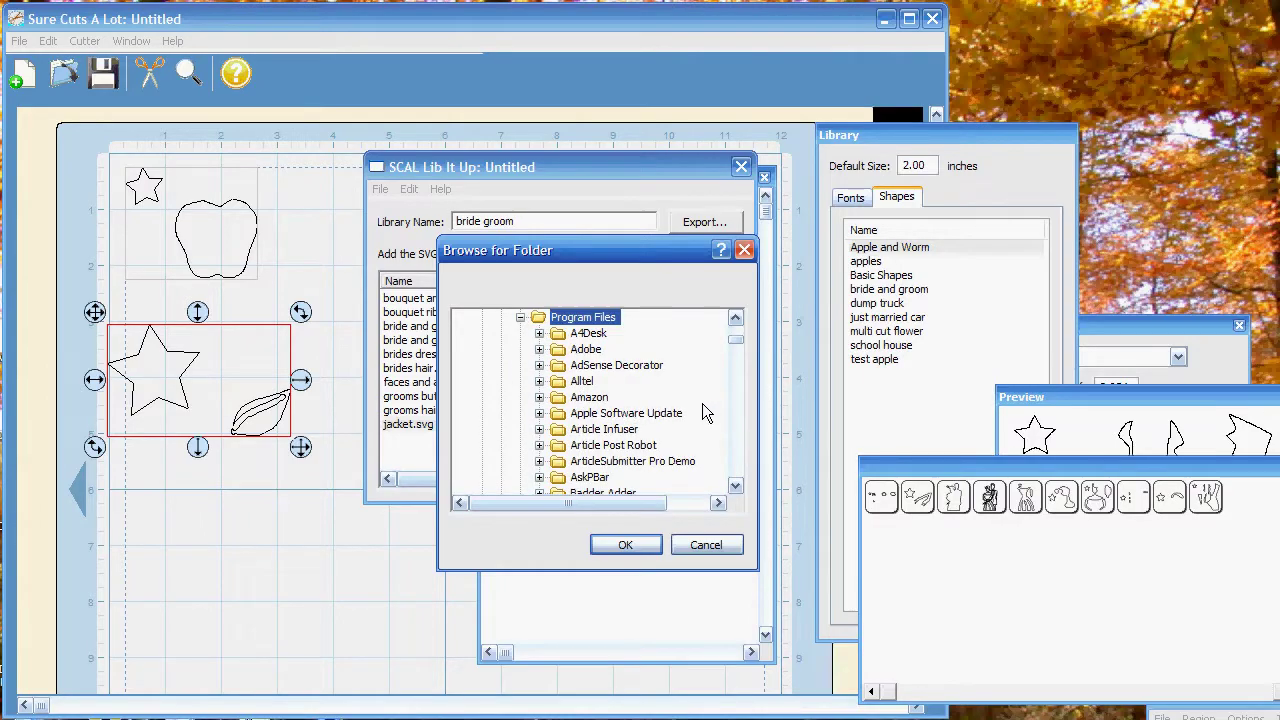
Expand Craft Edge and Sure Cuts A Lot, and choose the Library folder as export destination.
scroll(702, 403, down, 1)
scroll(698, 399, down, 6)
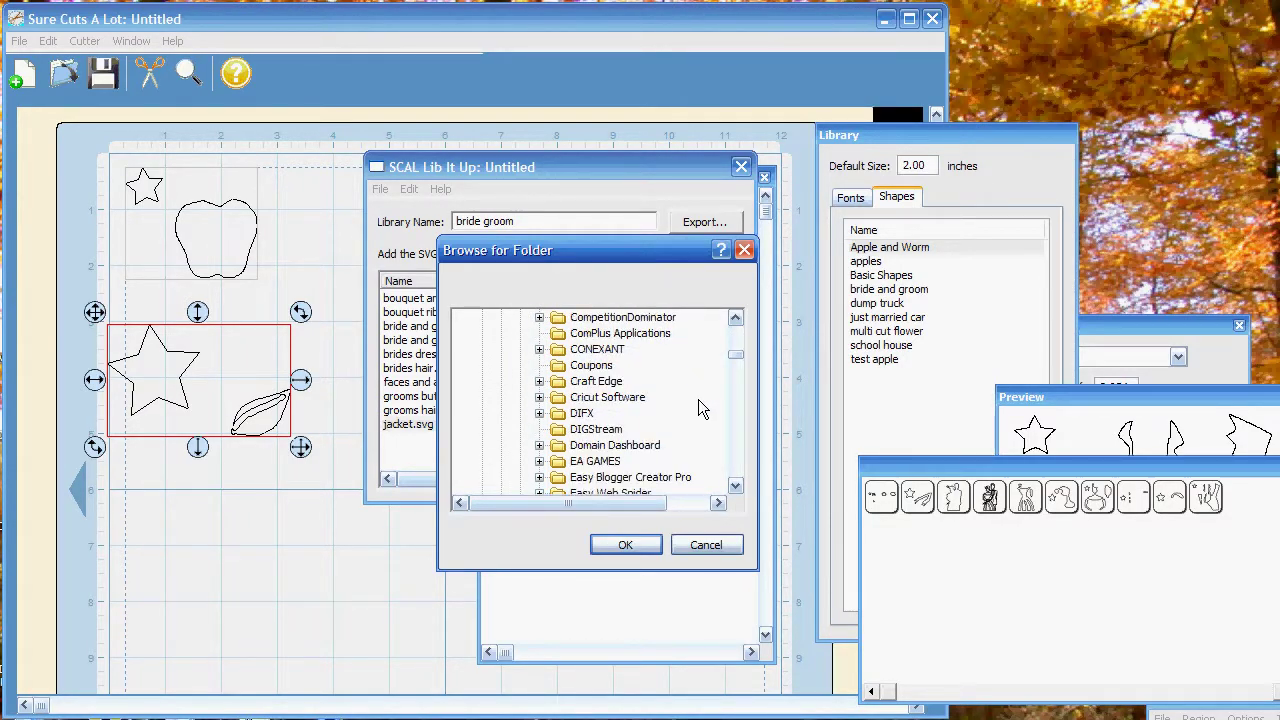
scroll(691, 398, up, 6)
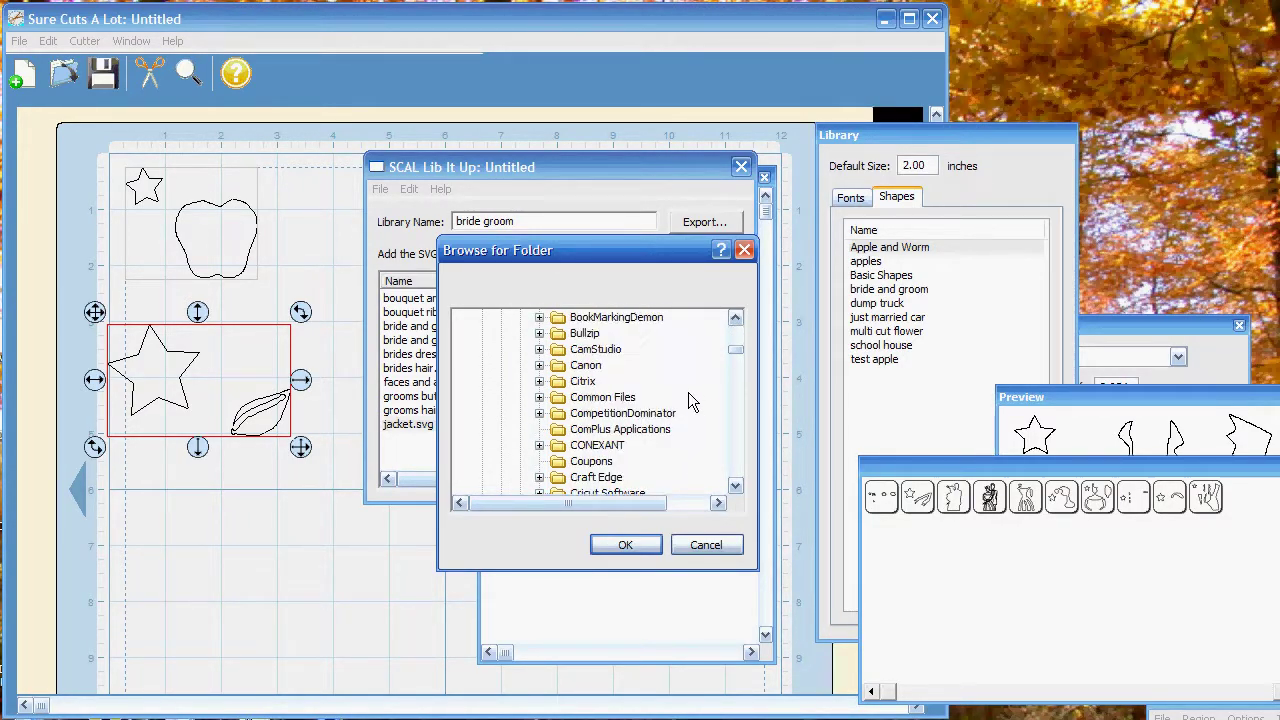
scroll(688, 392, up, 1)
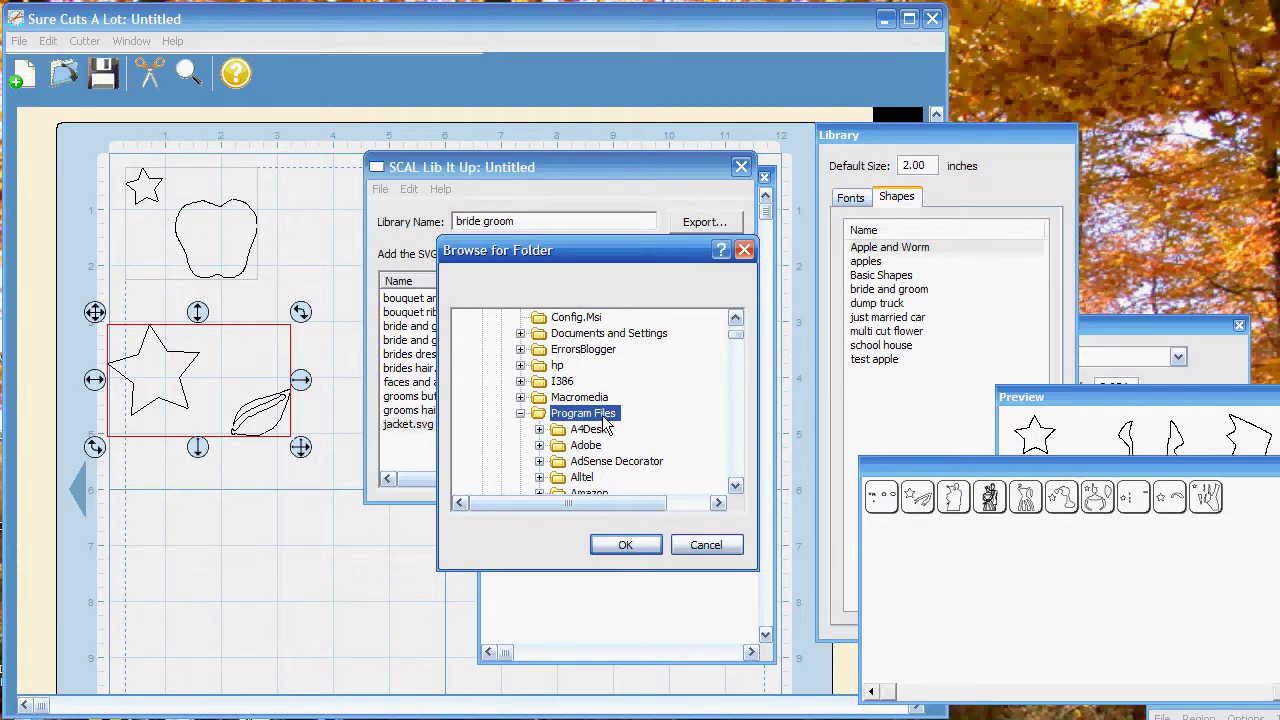
scroll(605, 423, down, 6)
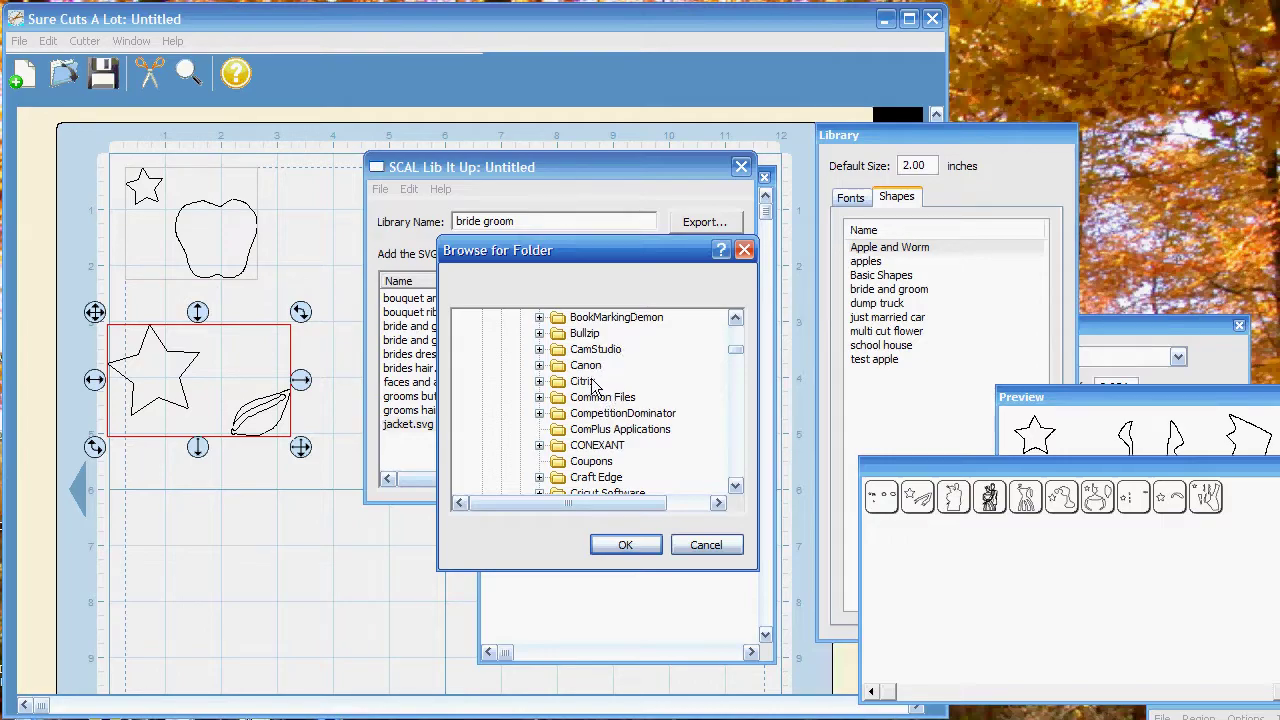
click(597, 478)
double_click(597, 478)
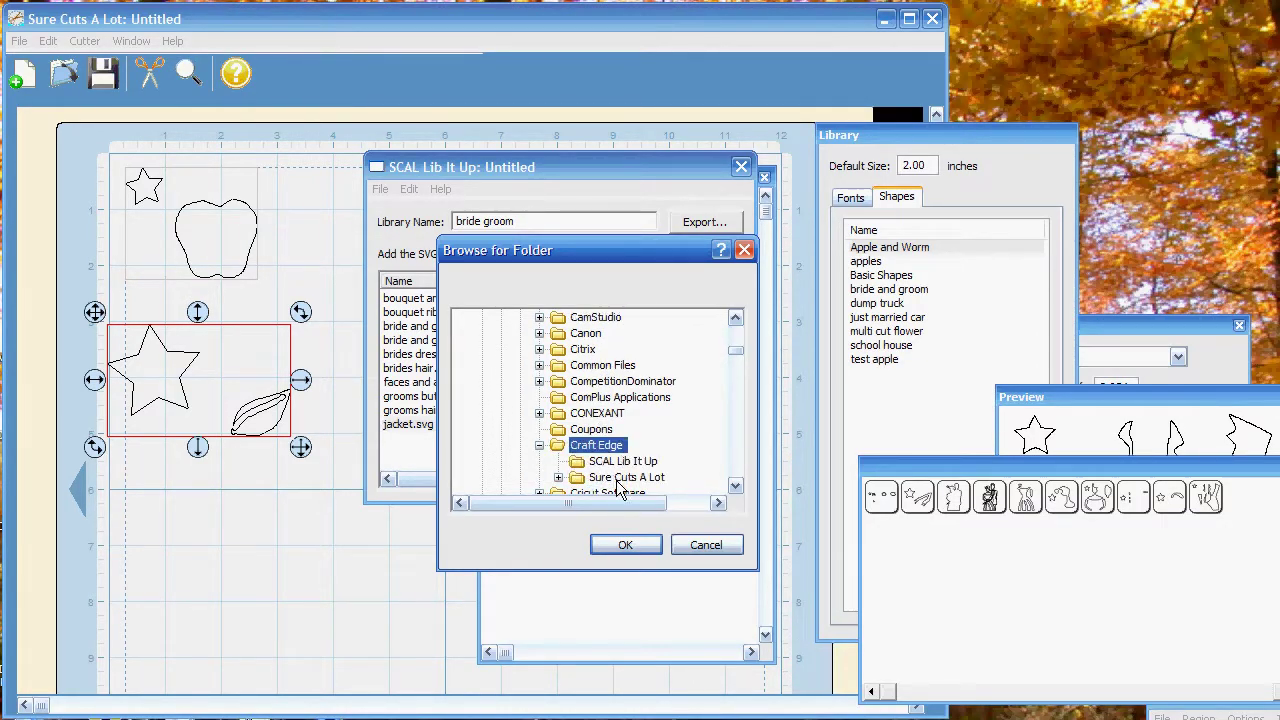
double_click(620, 479)
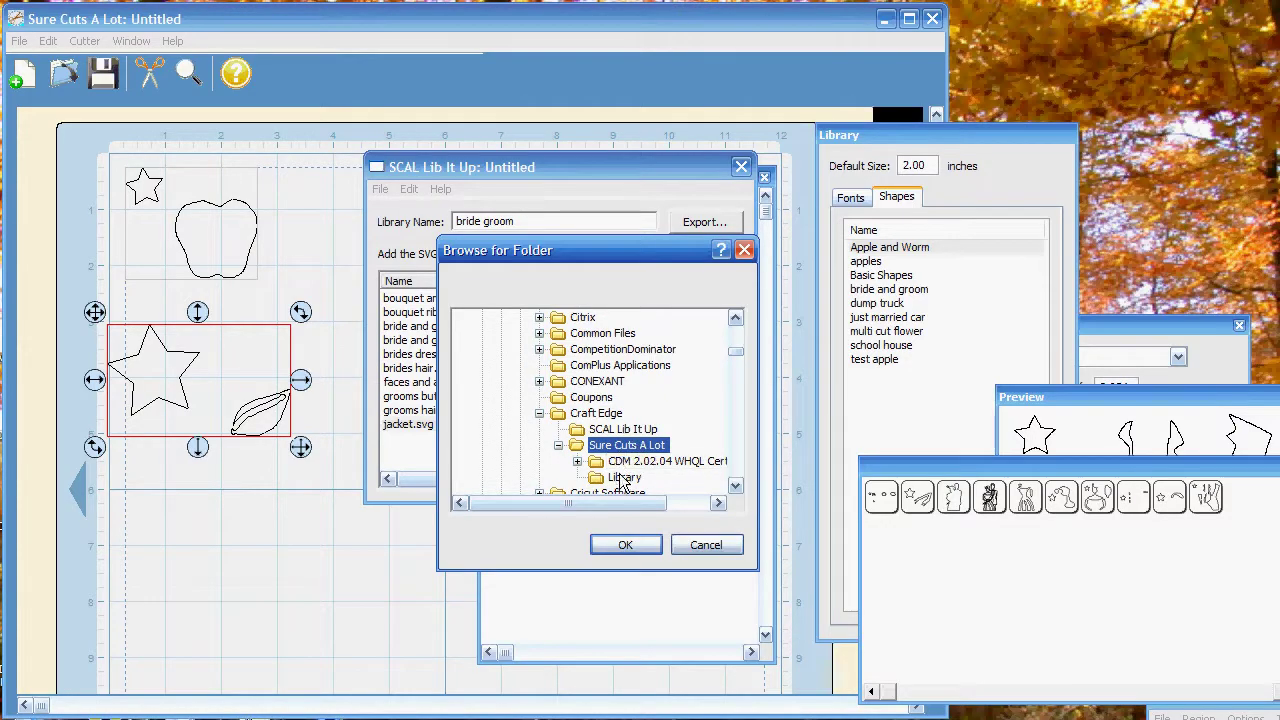
click(624, 480)
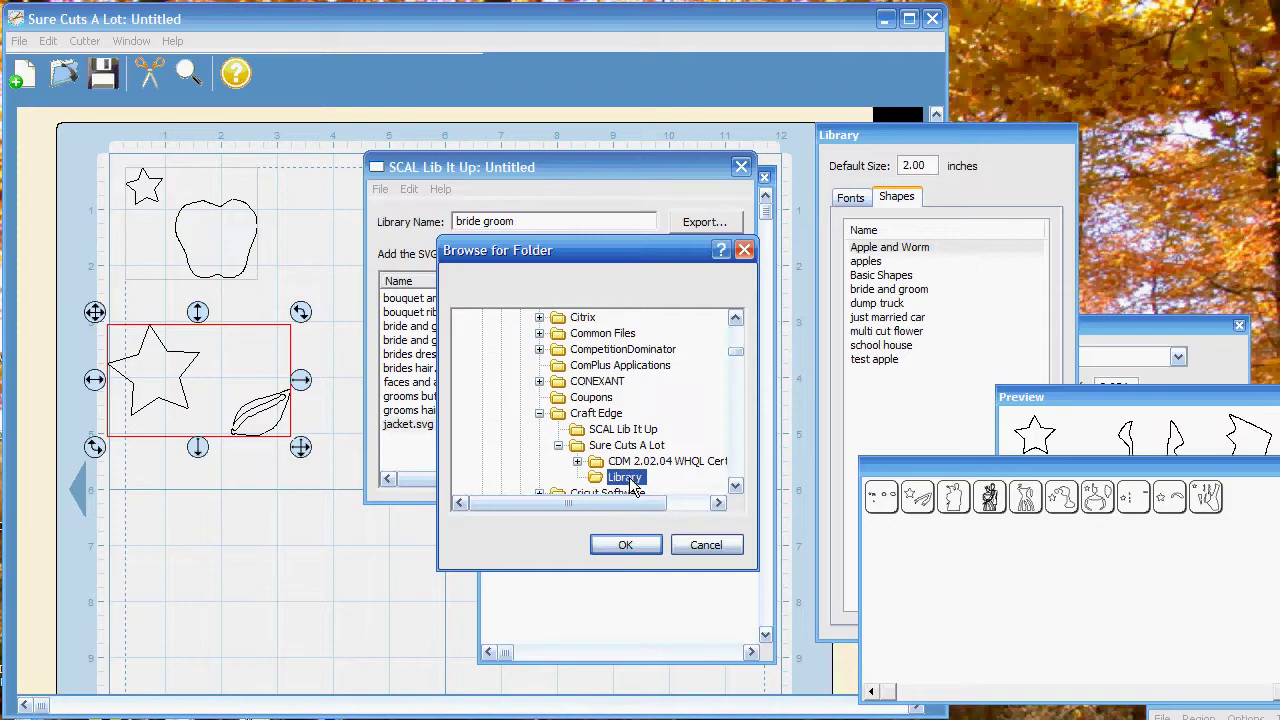
Export bride groom to the Library folder, dismiss Export Complete, and close Sure Cuts A Lot.
click(612, 545)
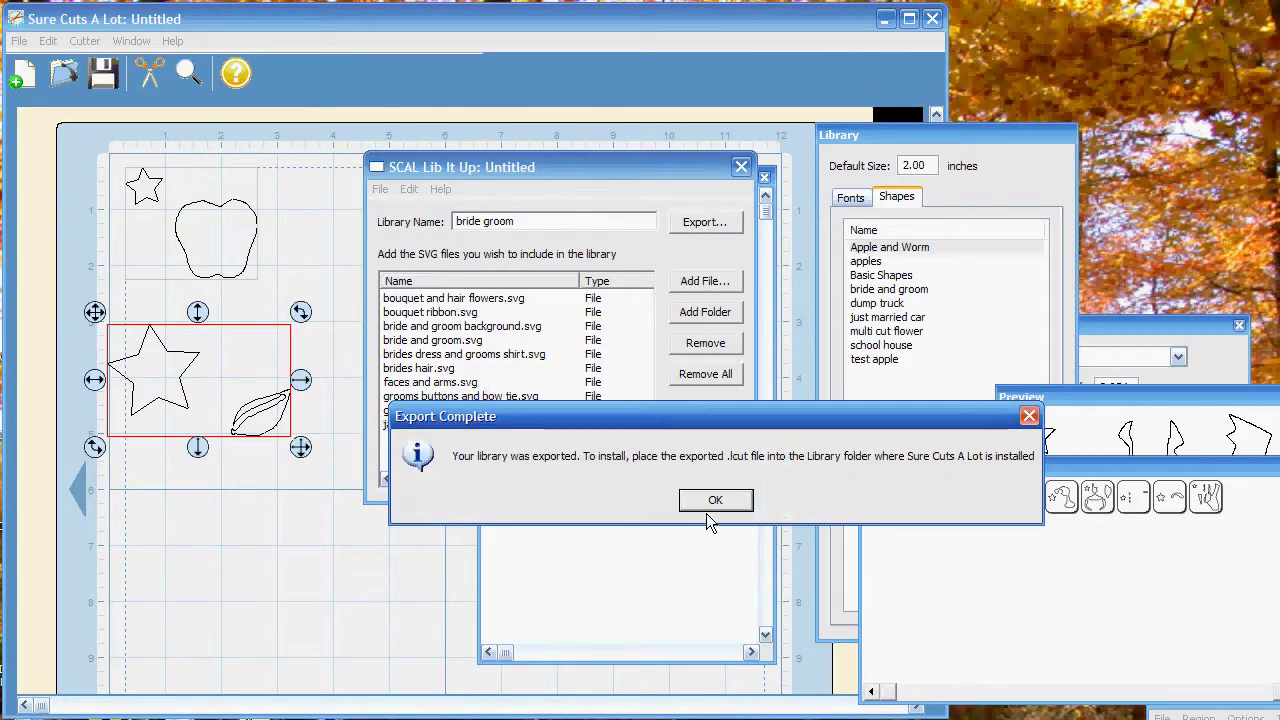
click(716, 501)
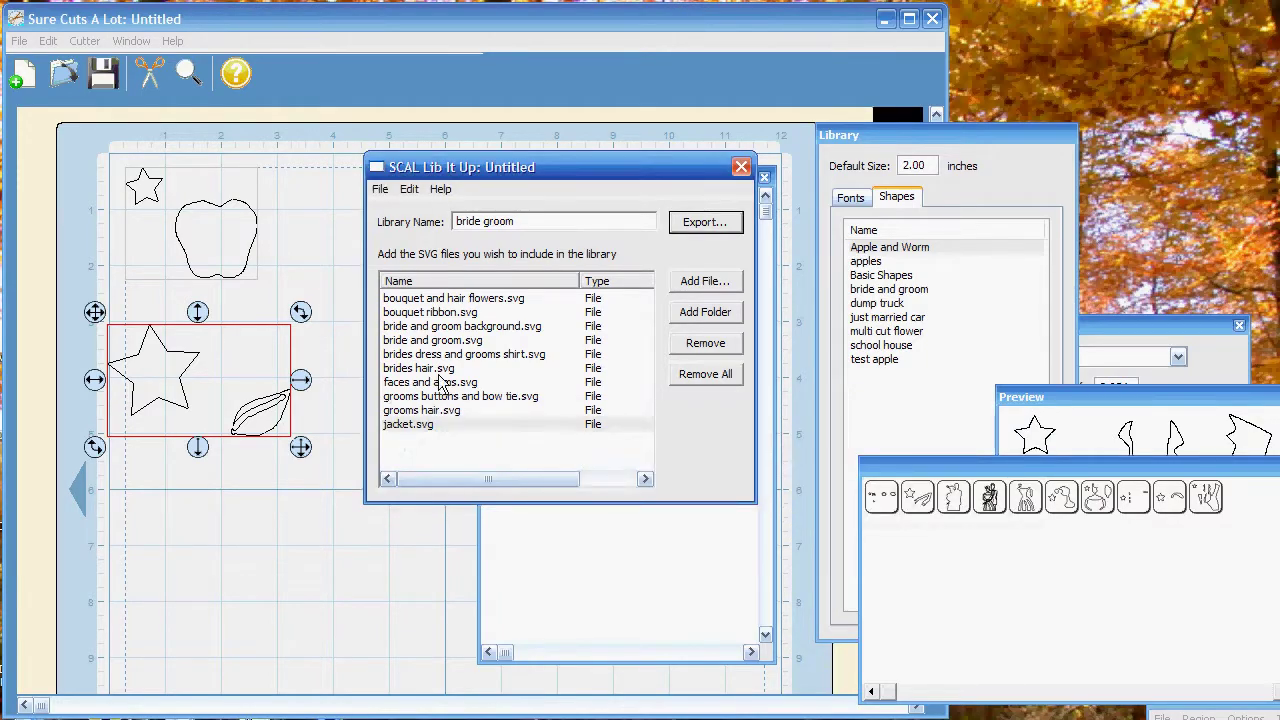
click(933, 20)
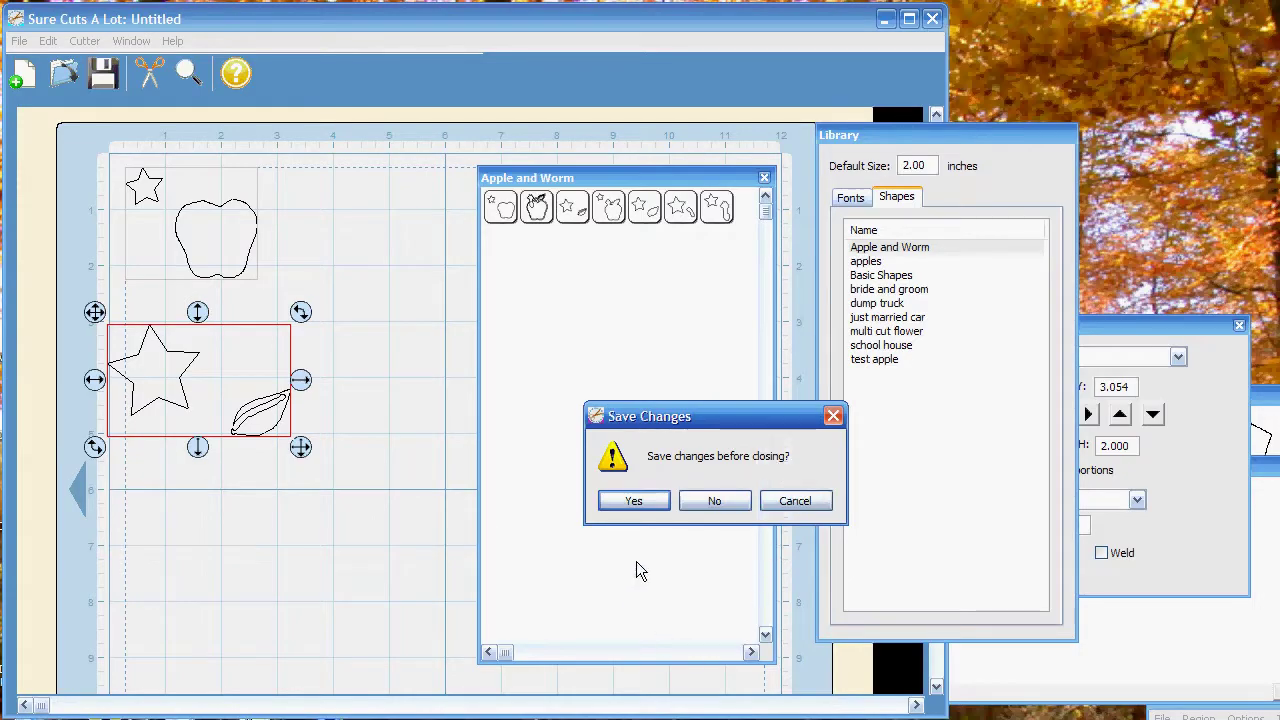
Decline saving the current design and relaunch Sure Cuts A Lot from the Start menu.
click(714, 500)
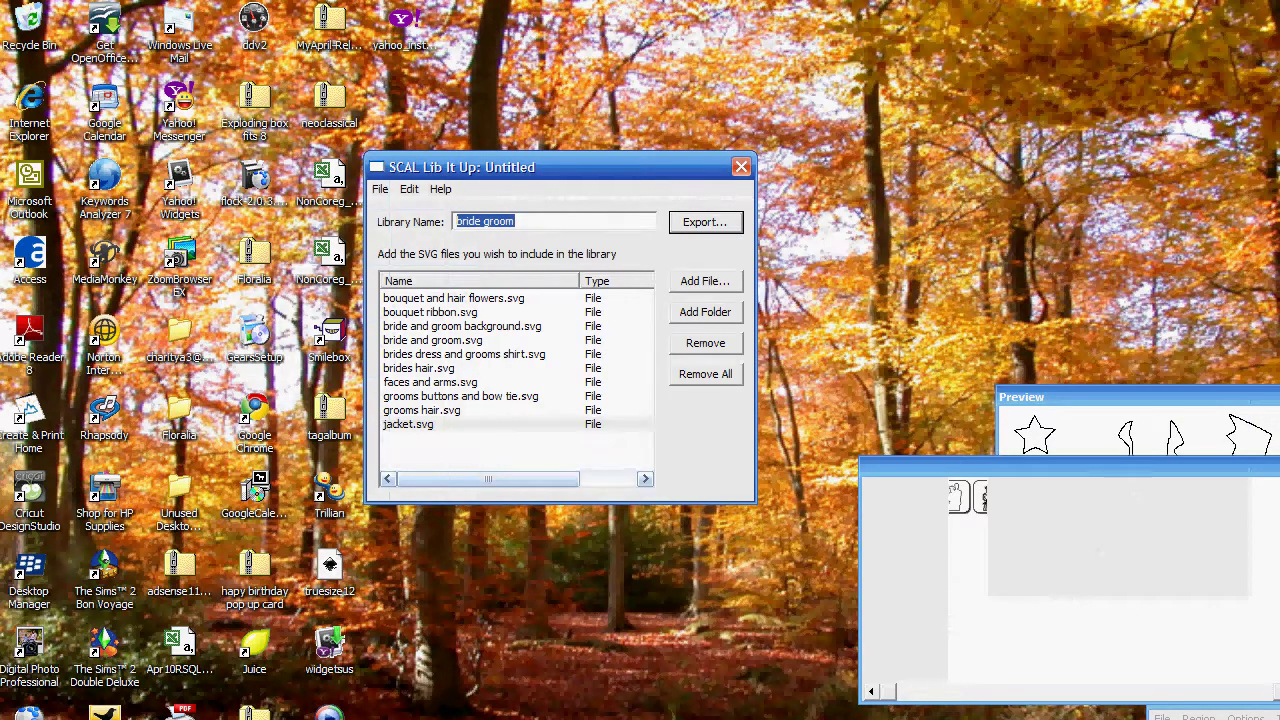
key(super)
click(78, 655)
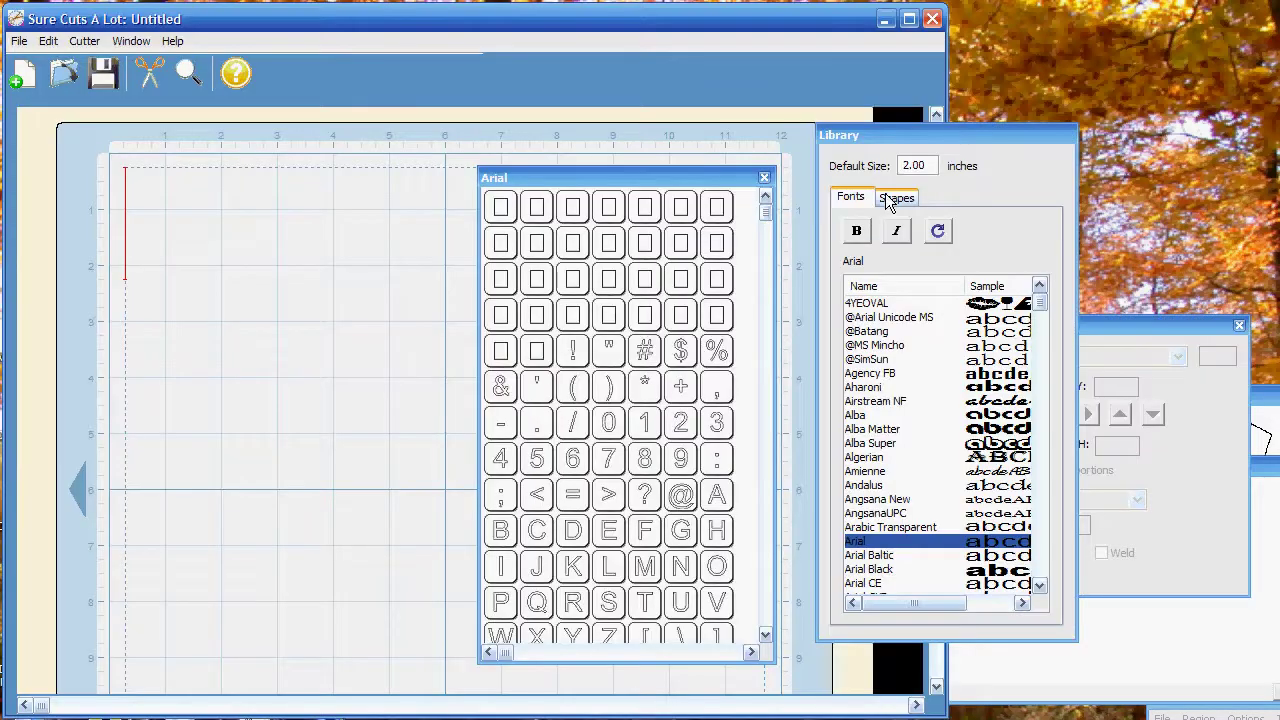
Open 'bride groom' from the Shapes list to display its ten wedding shapes over the canvas.
click(893, 197)
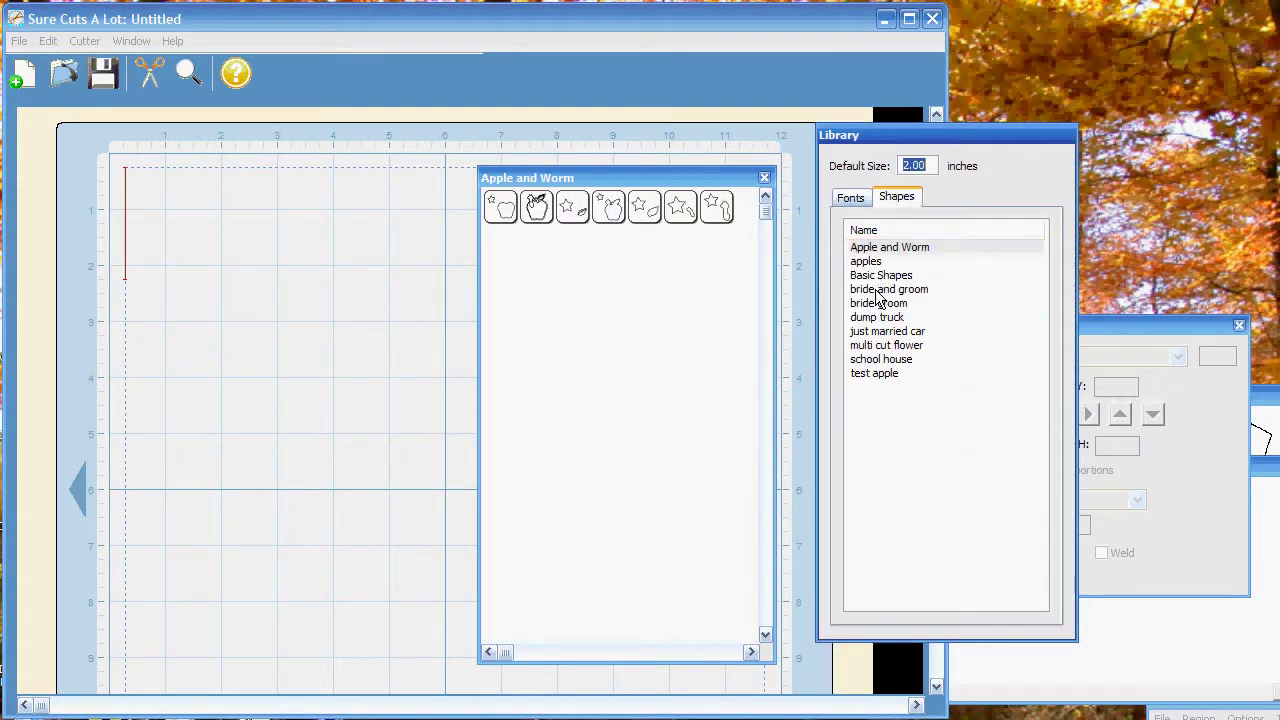
click(890, 305)
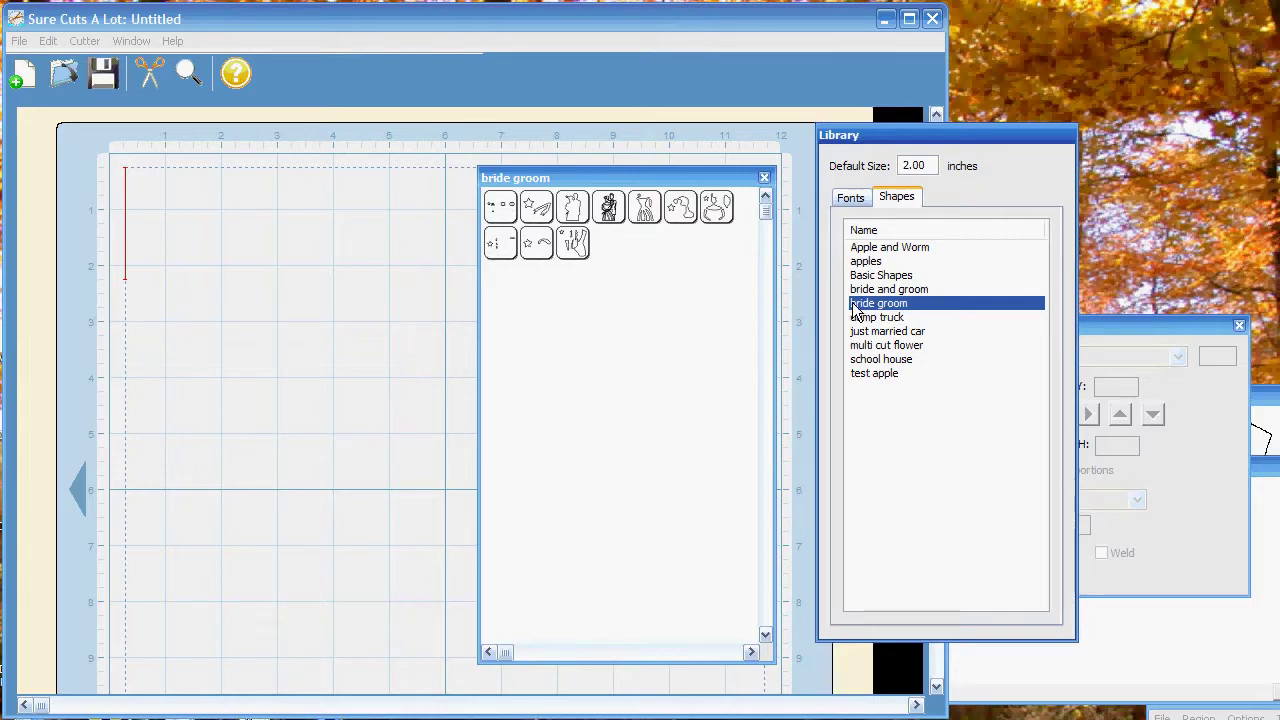
mouse_move(570, 226)
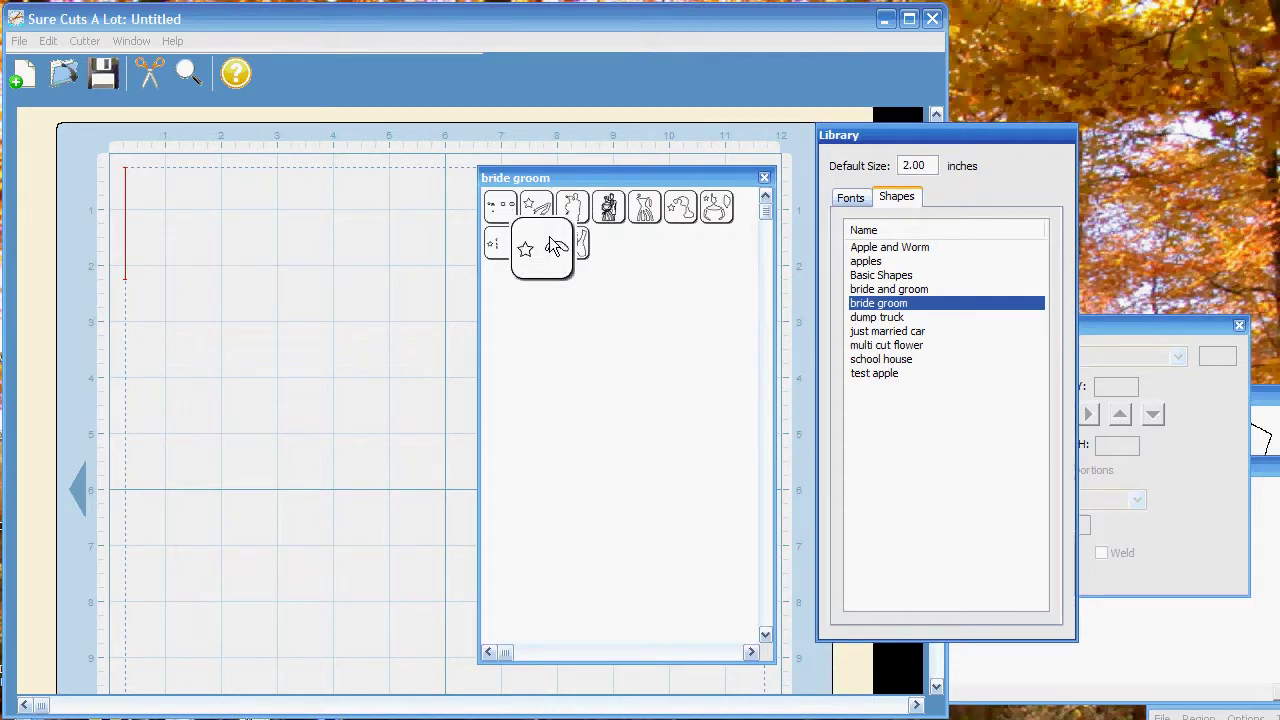
mouse_move(682, 208)
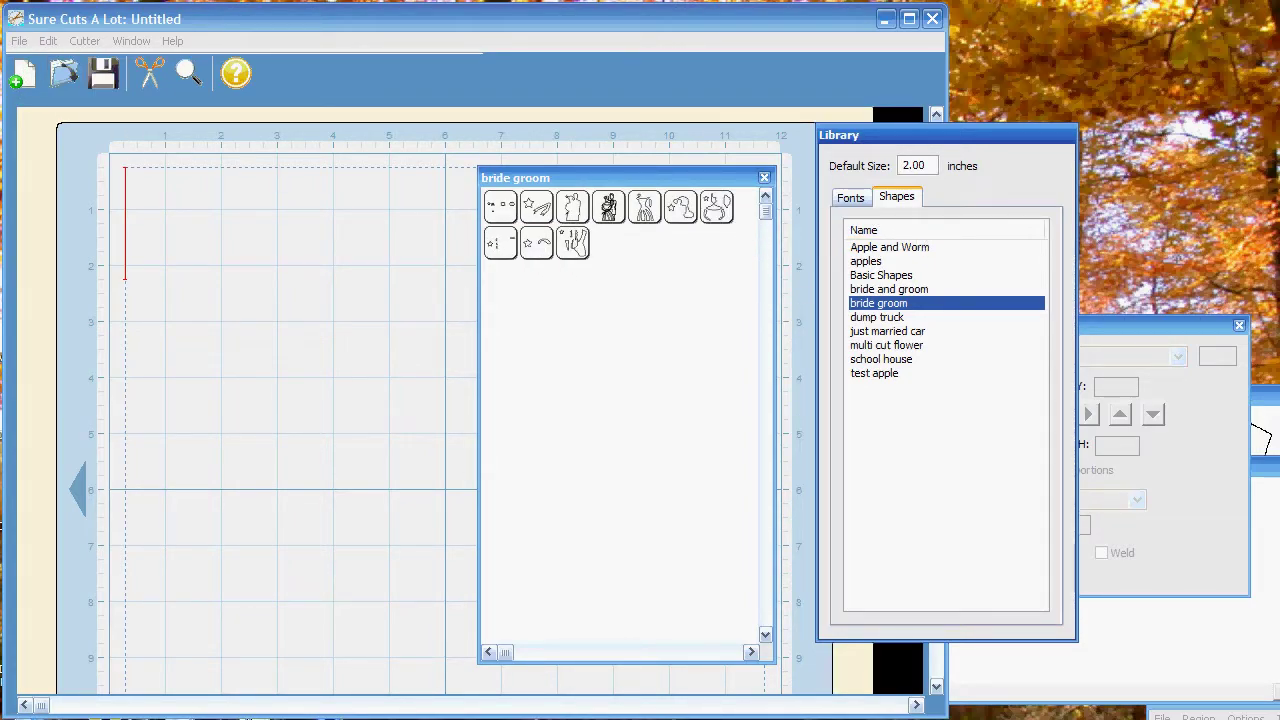
Browse My Computer to C:\Program Files\Craft Edge\Sure Cuts A Lot\Library to find bride groom.lcut.
key(super)
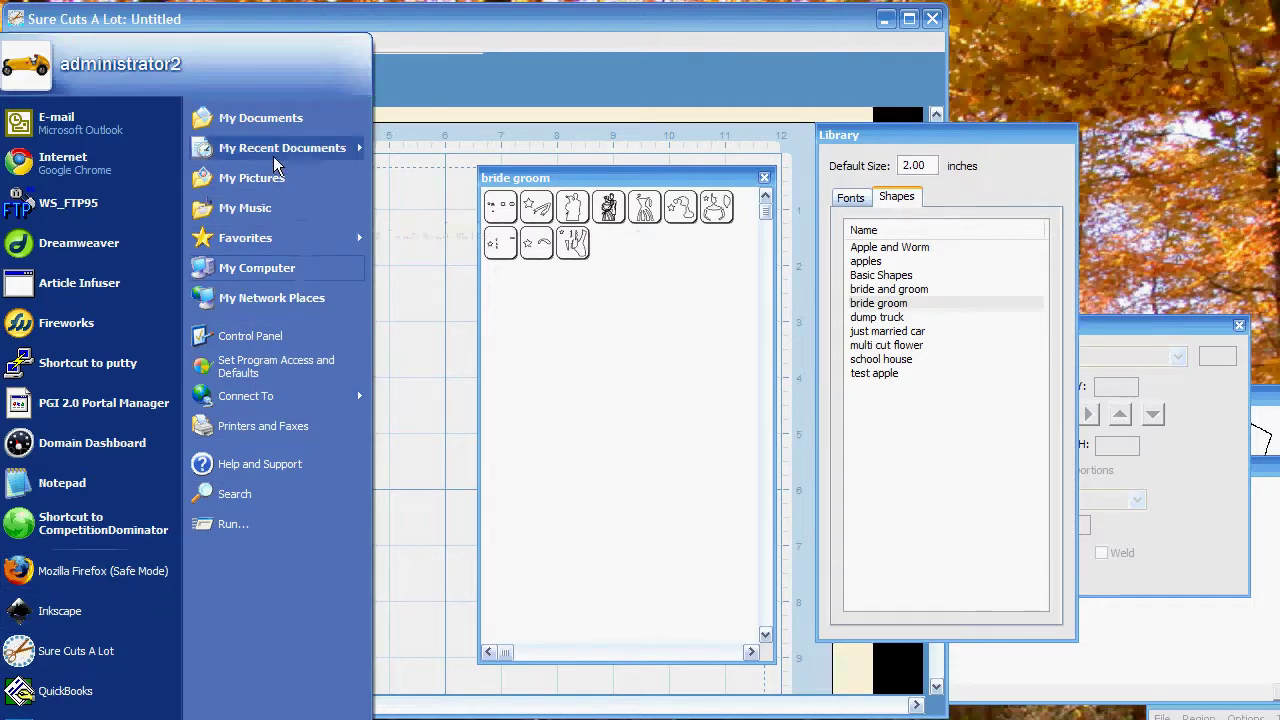
key(Escape)
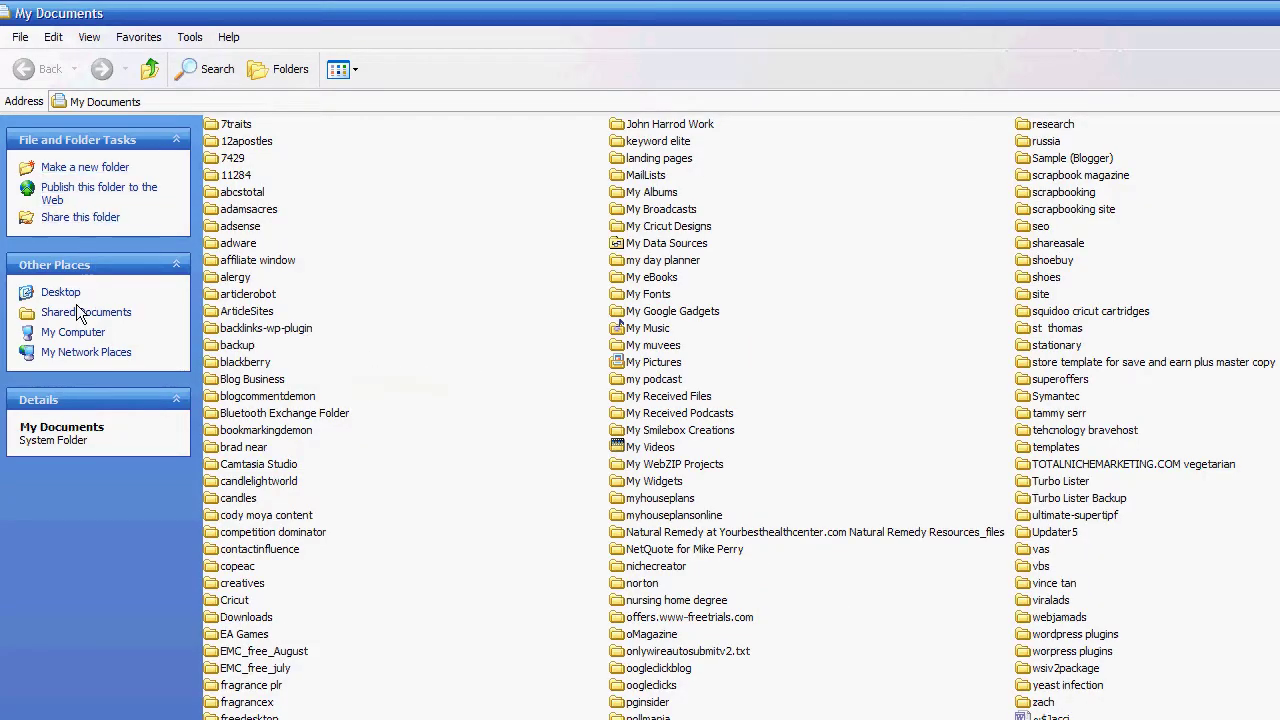
click(78, 334)
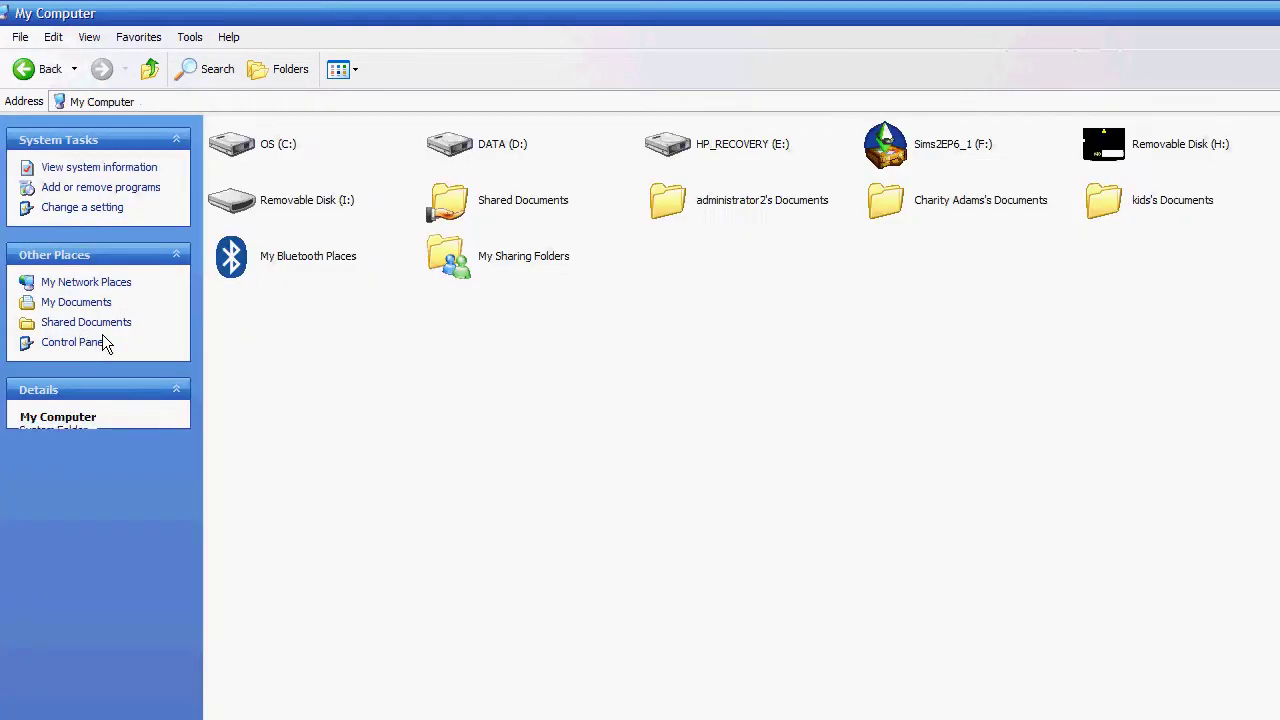
double_click(249, 147)
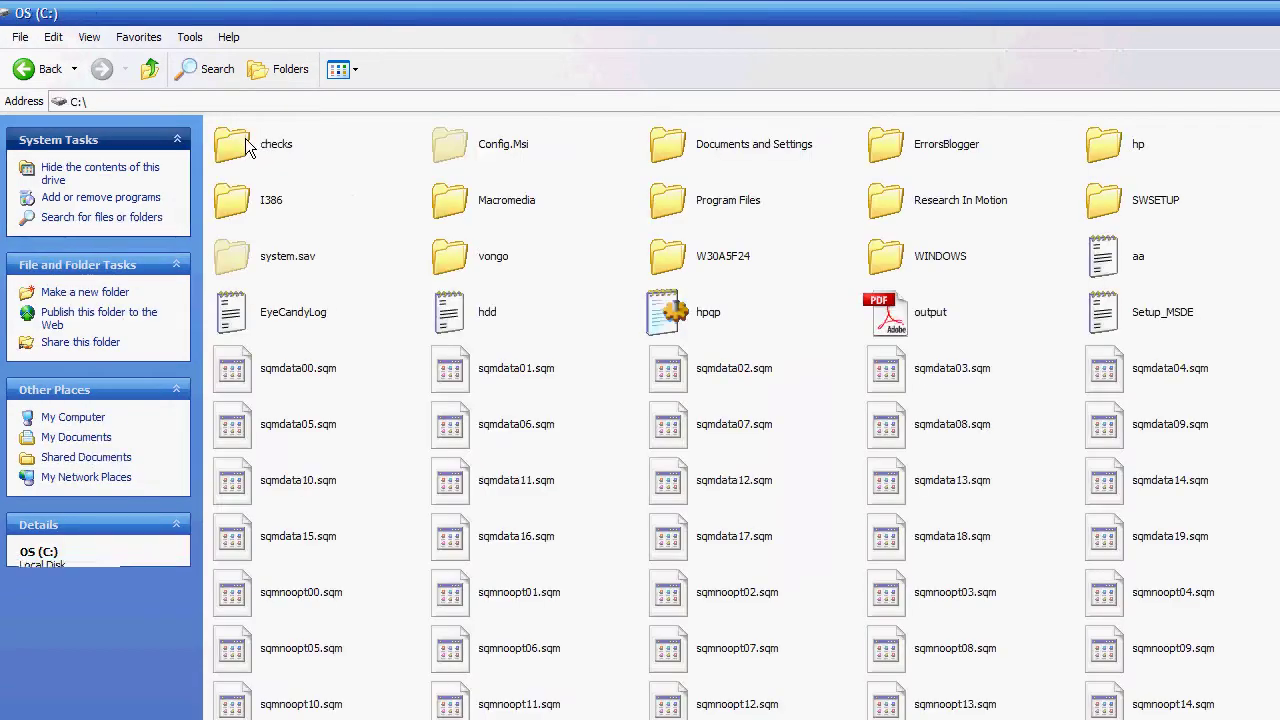
click(757, 202)
double_click(757, 202)
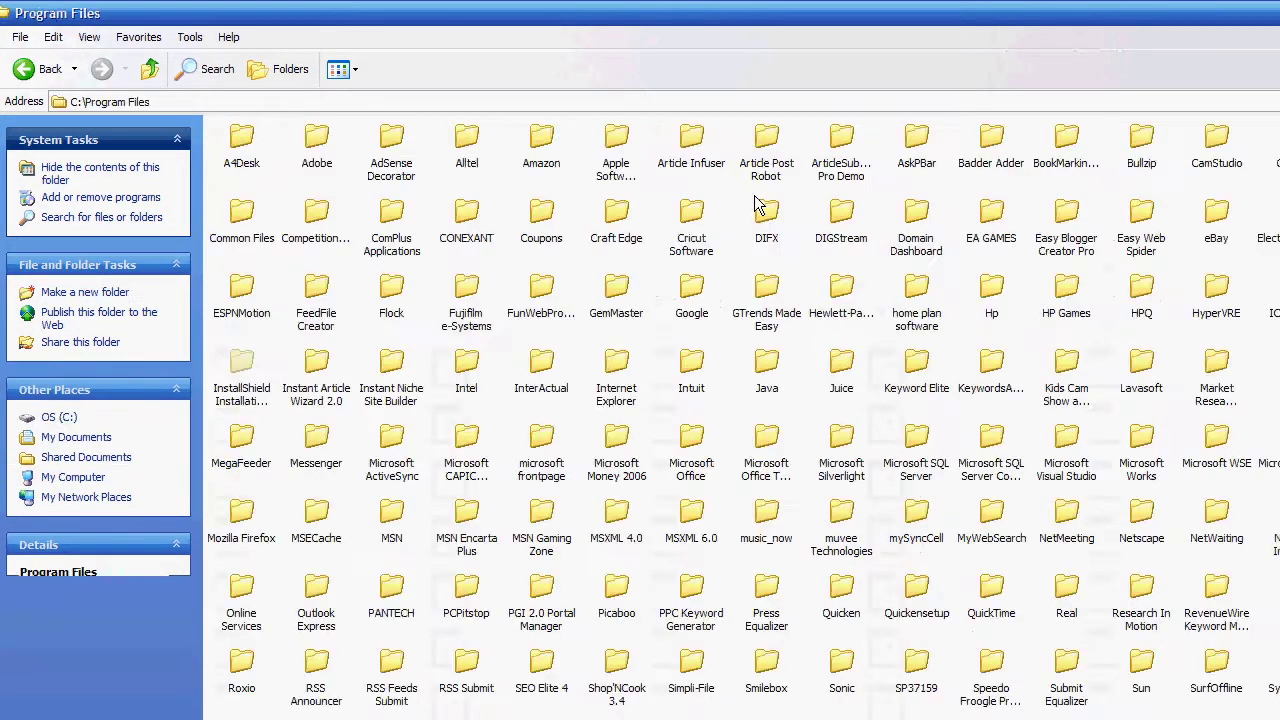
click(757, 202)
click(615, 240)
double_click(616, 240)
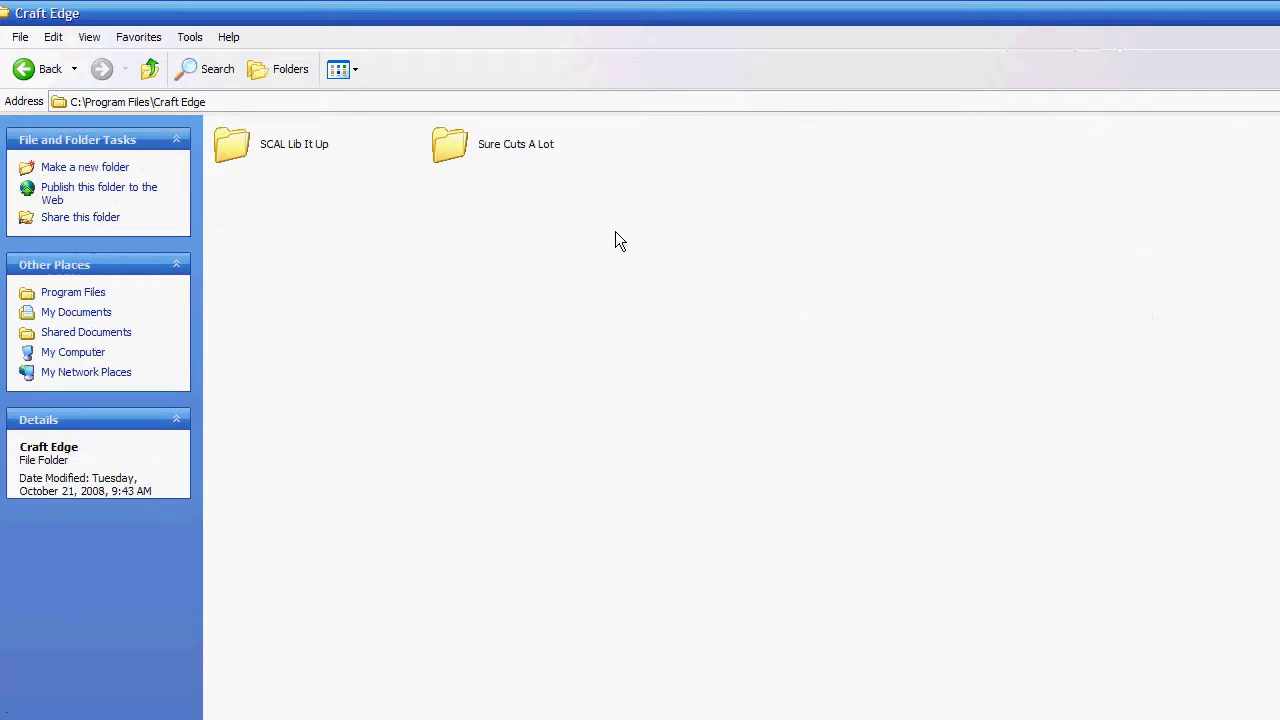
double_click(460, 150)
double_click(497, 153)
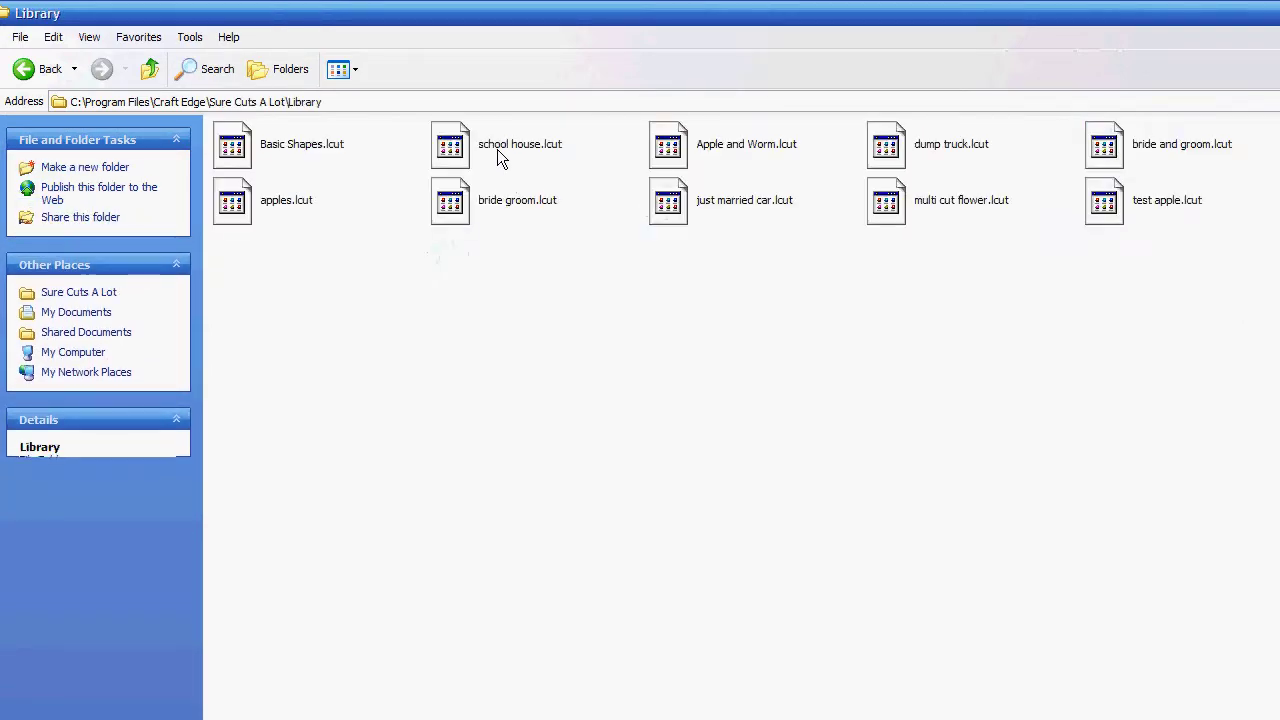